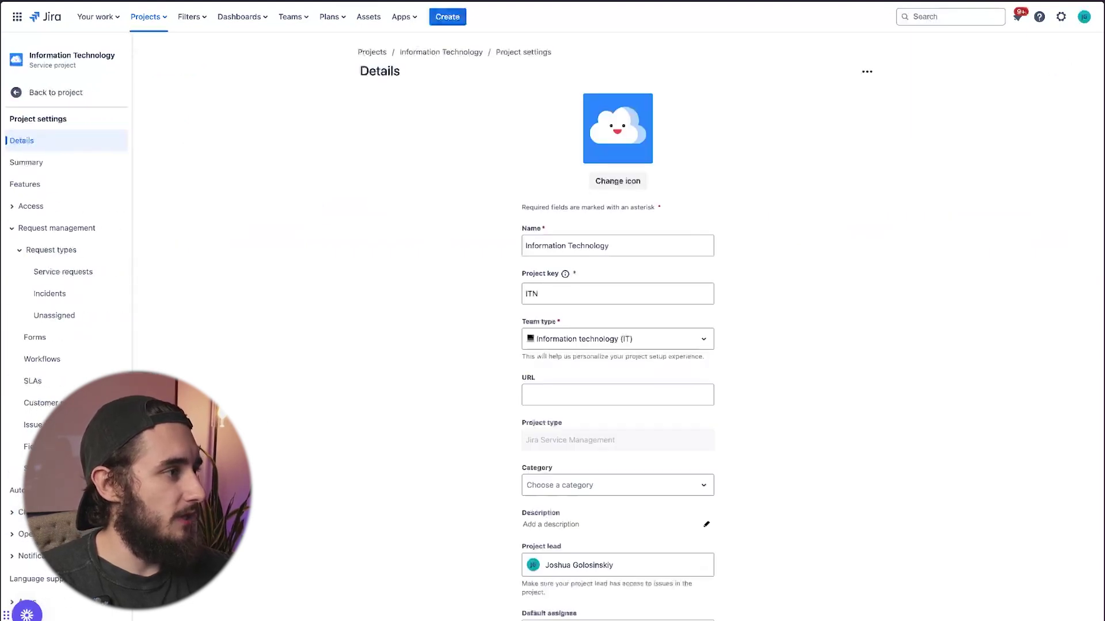
- Expand Request management in the Information Technology project settings and go to the Forms page
{"action": "left_click", "coordinate": [12, 231]}
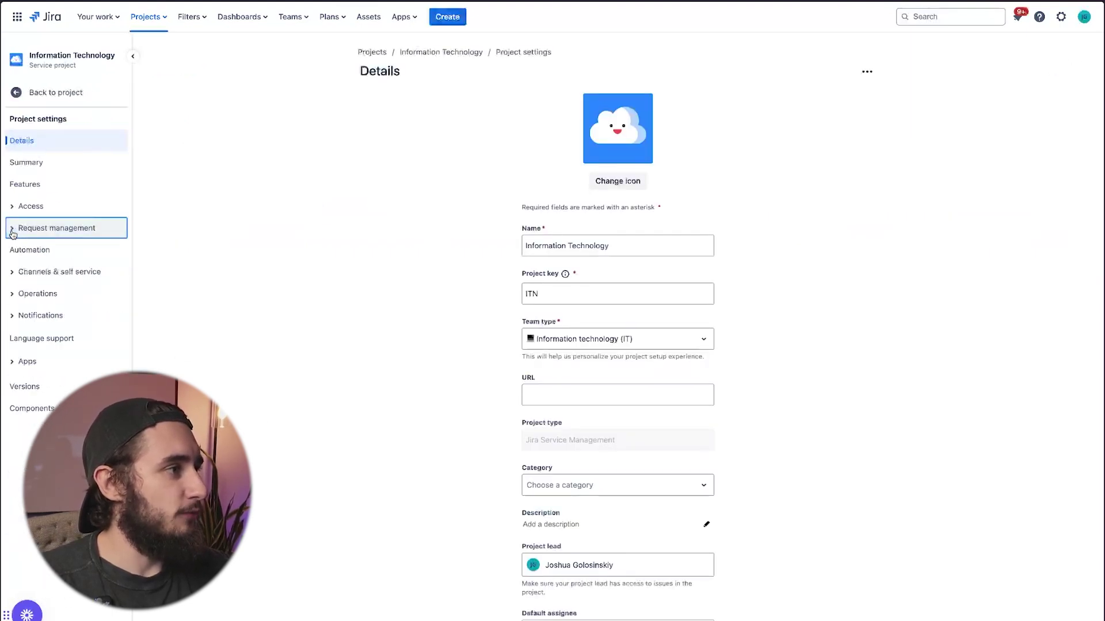
{"action": "left_click", "coordinate": [13, 230]}
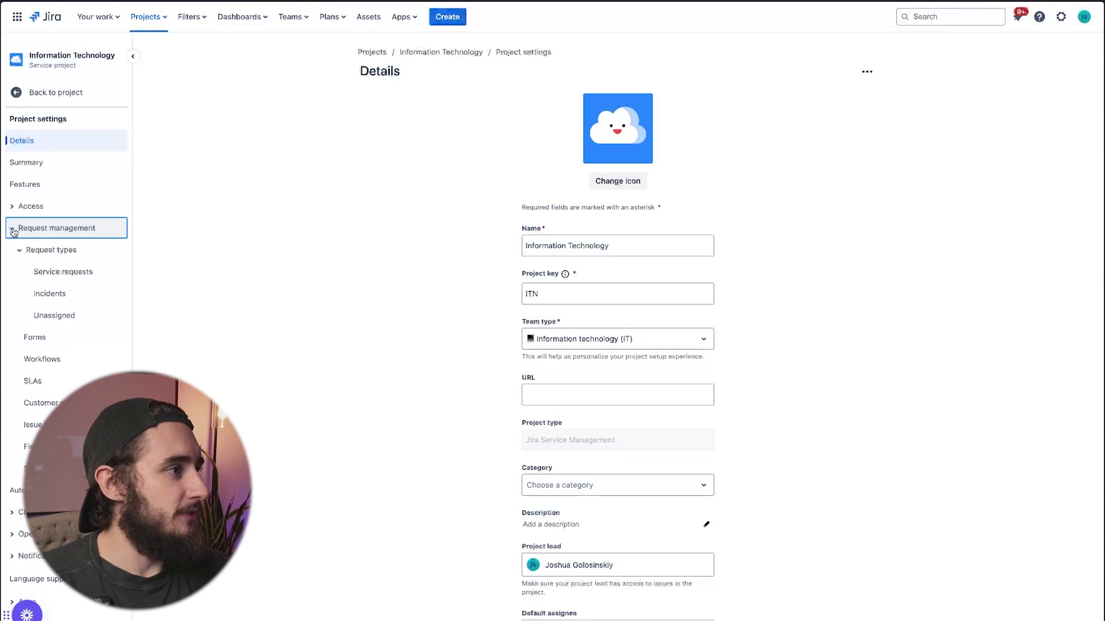
{"action": "left_click", "coordinate": [75, 339]}
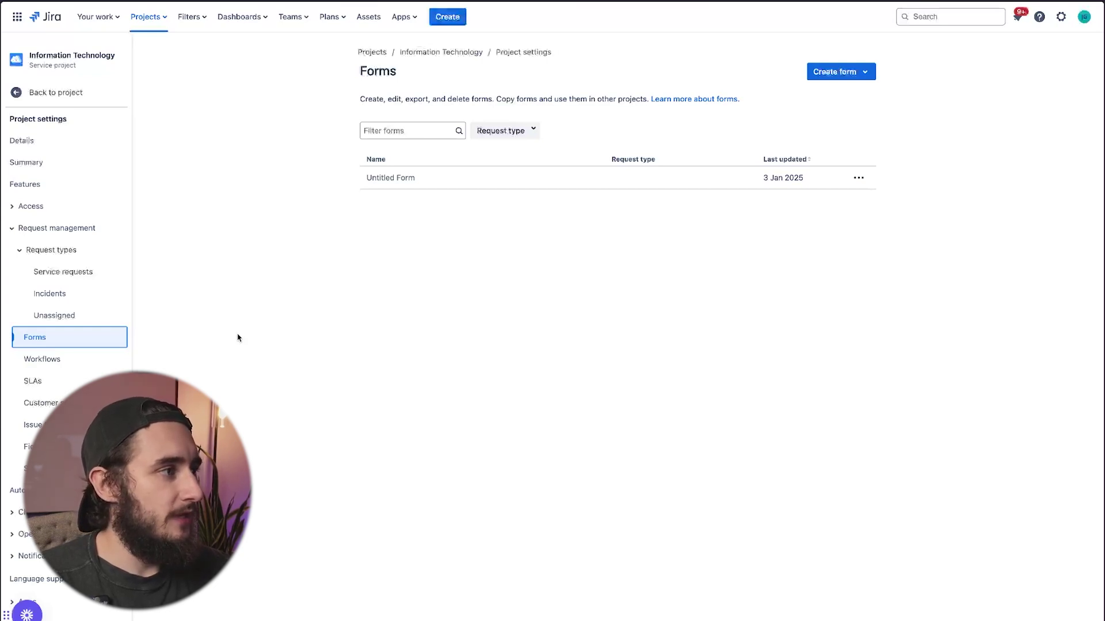
- Open the Get IT help service request type and drag the Department field onto its form
{"action": "left_click", "coordinate": [84, 275]}
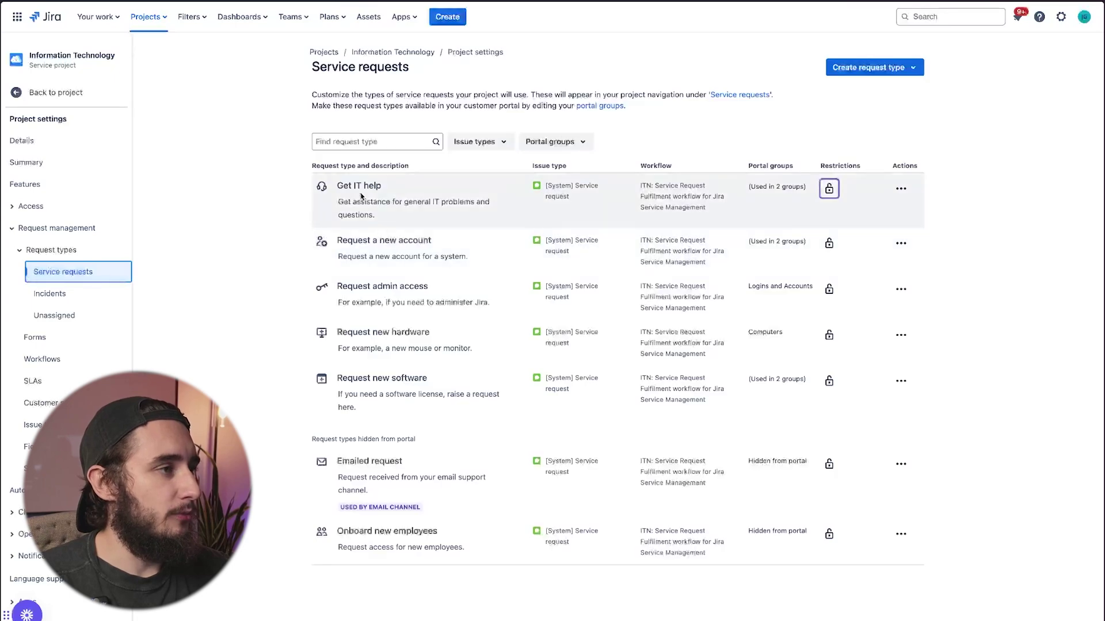
{"action": "left_click", "coordinate": [362, 191]}
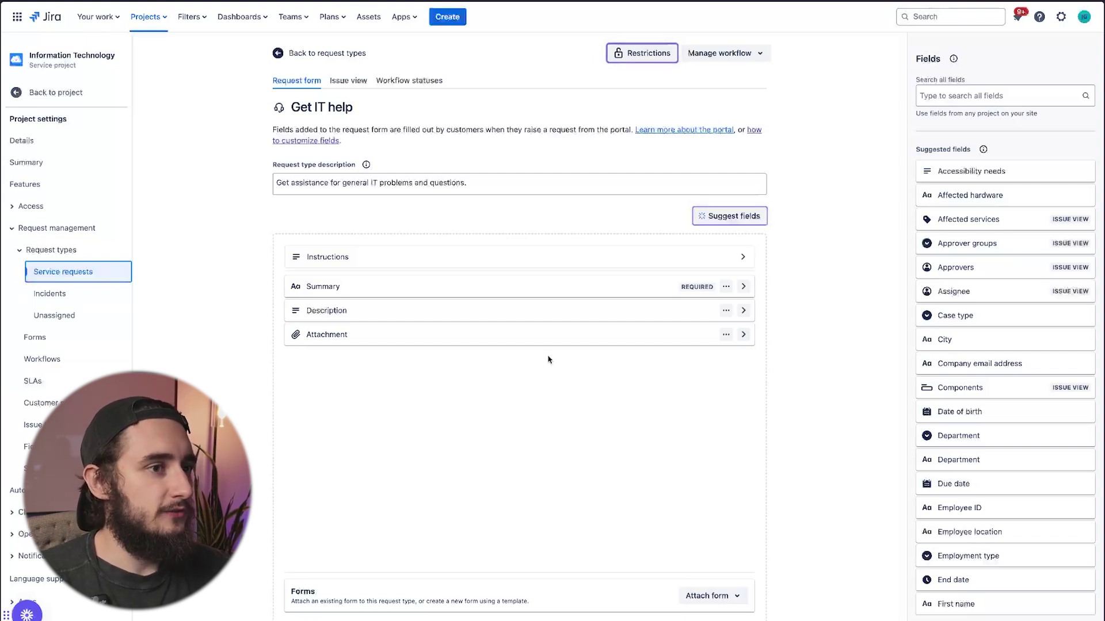
{"action": "scroll", "coordinate": [936, 387], "scroll_direction": "down", "scroll_amount": 1}
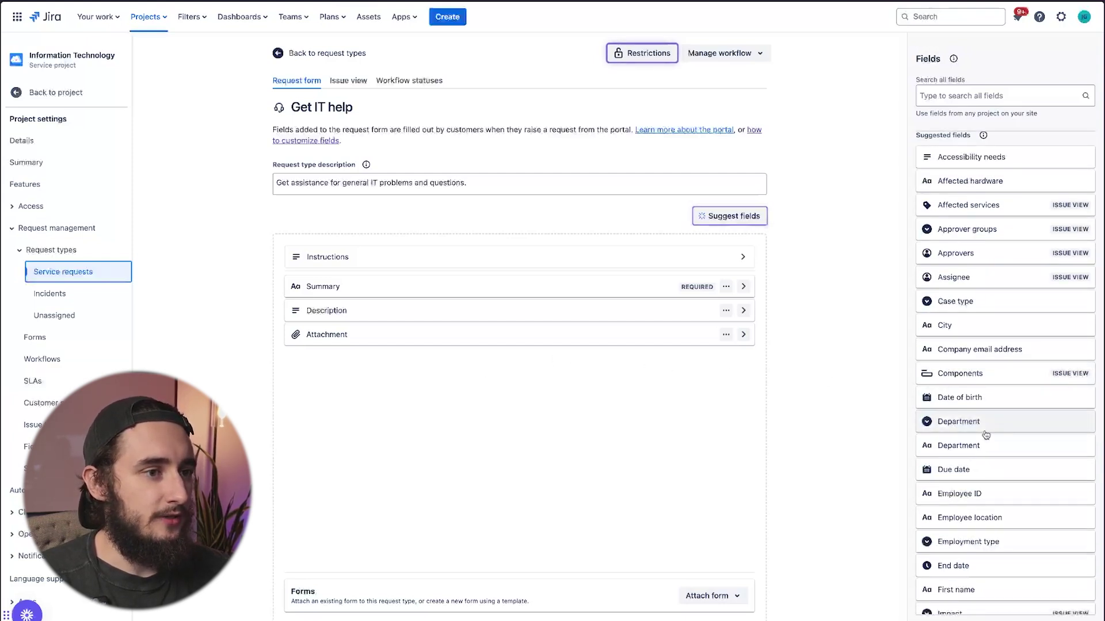
{"action": "left_click_drag", "start_coordinate": [982, 429], "coordinate": [534, 408]}
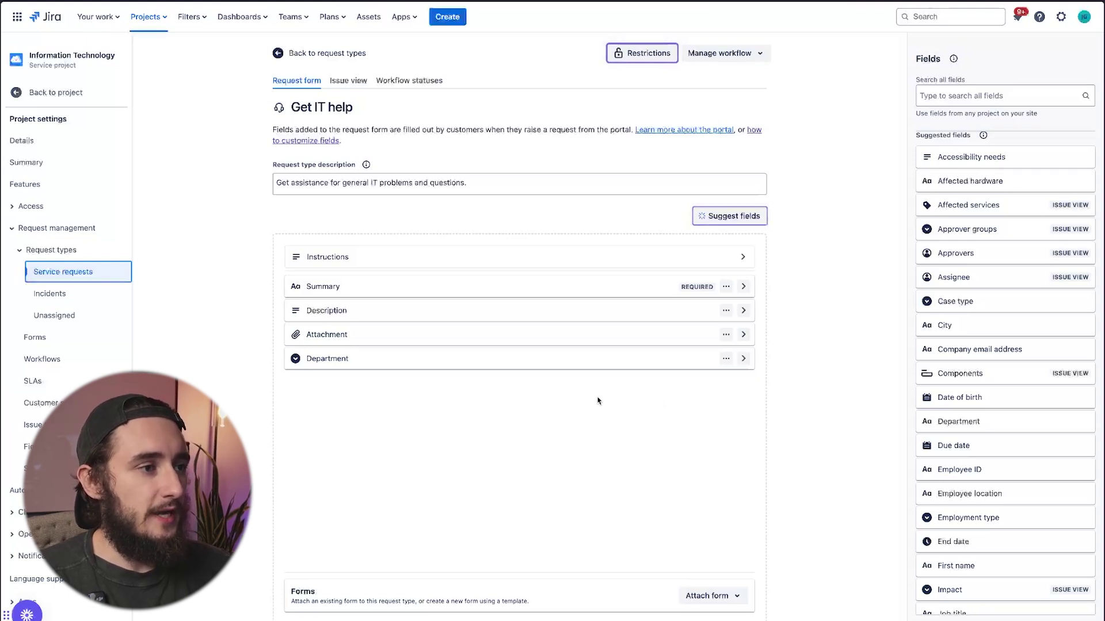
- Browse the IT form templates under Create form, then leave without choosing one
{"action": "left_click", "coordinate": [66, 343]}
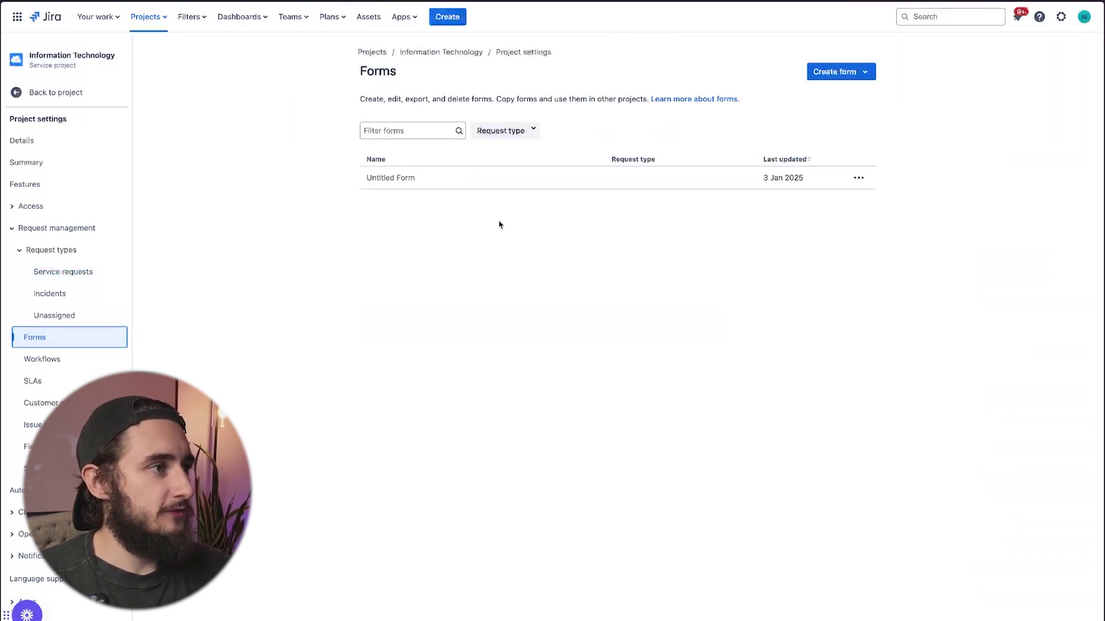
{"action": "left_click", "coordinate": [832, 74]}
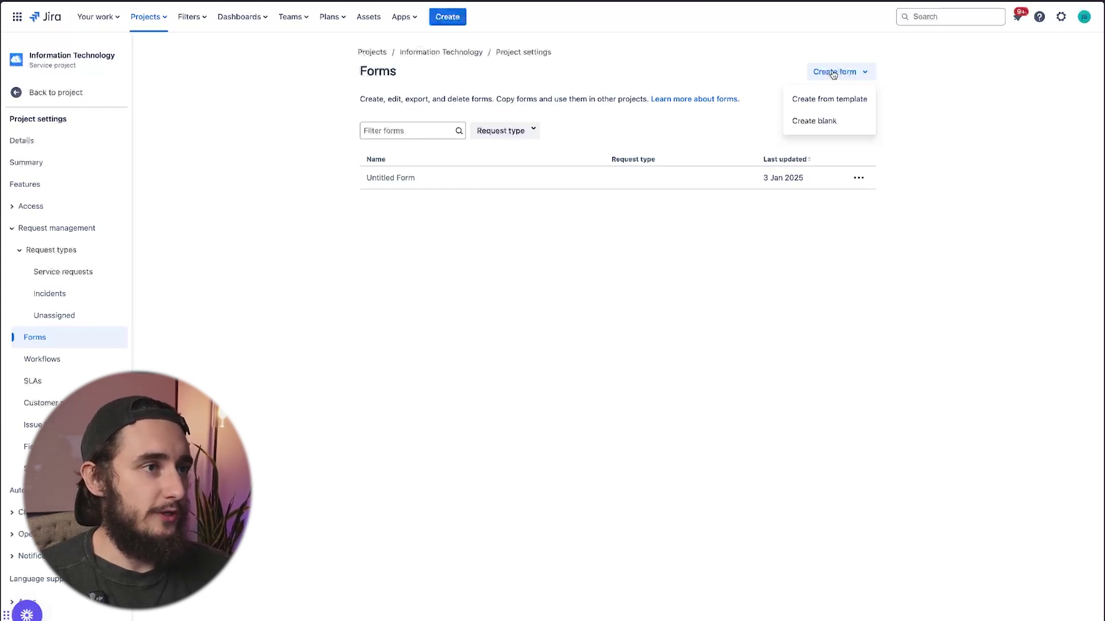
{"action": "left_click", "coordinate": [816, 99]}
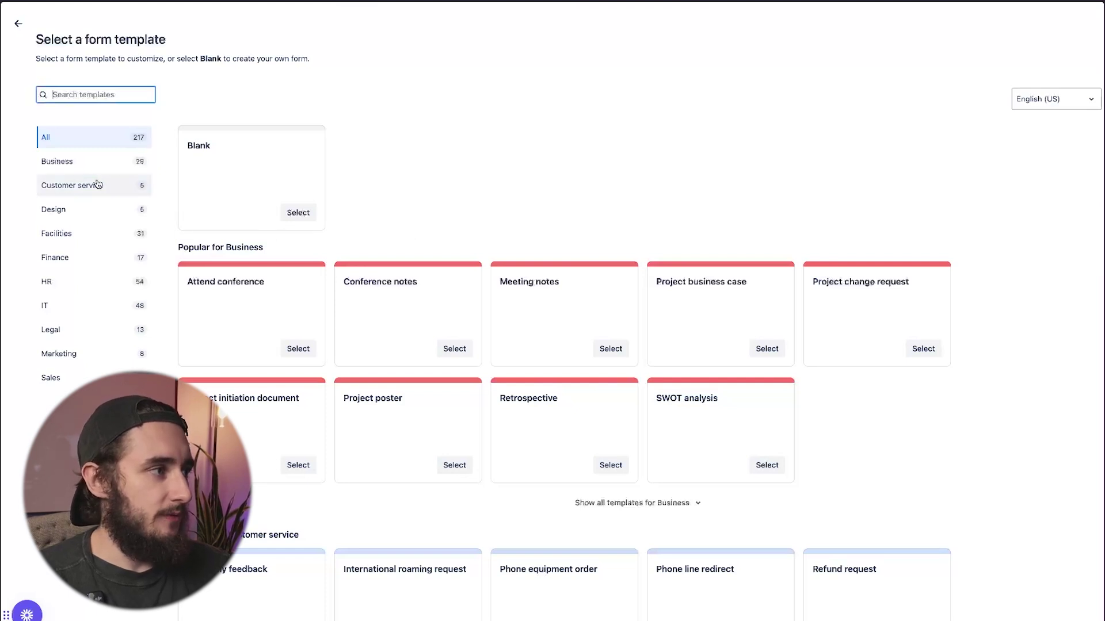
{"action": "left_click", "coordinate": [86, 304]}
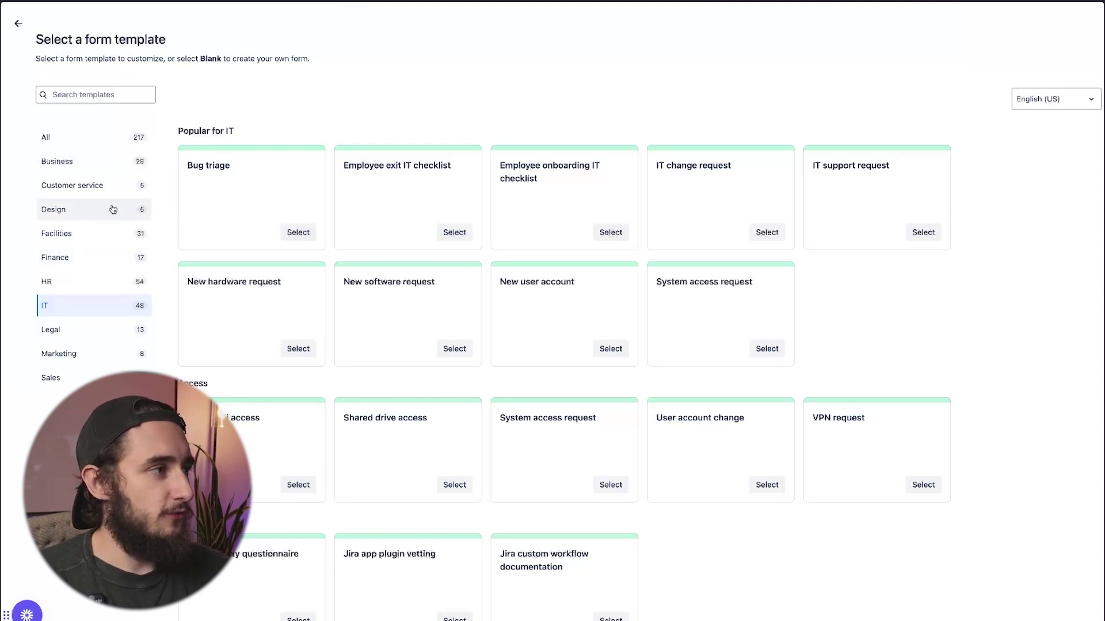
{"action": "left_click", "coordinate": [18, 24]}
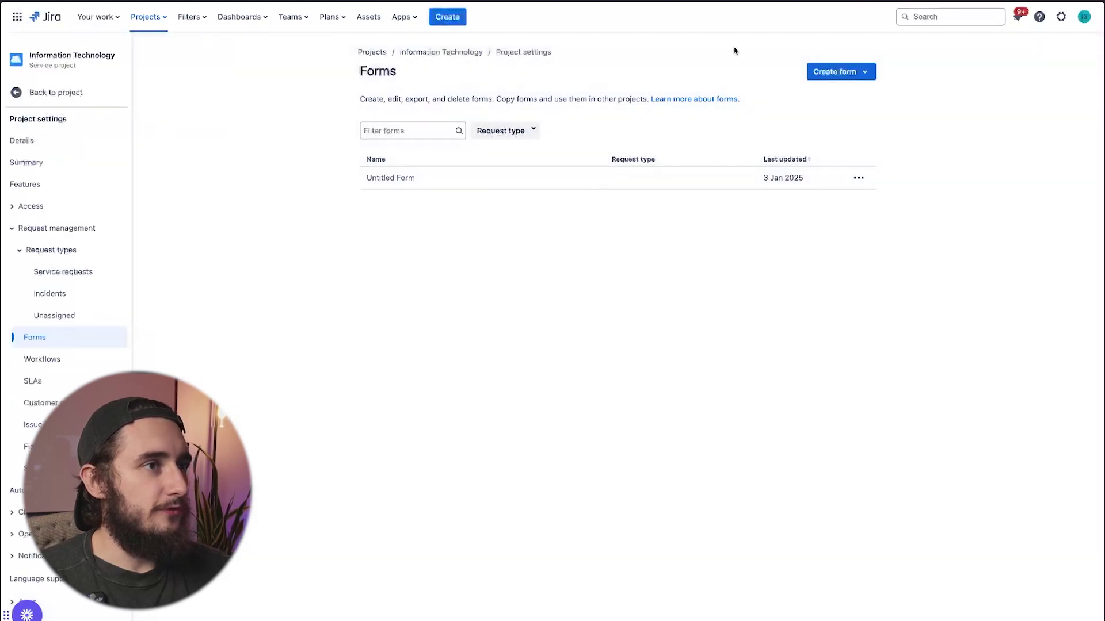
{"action": "left_click", "coordinate": [846, 73]}
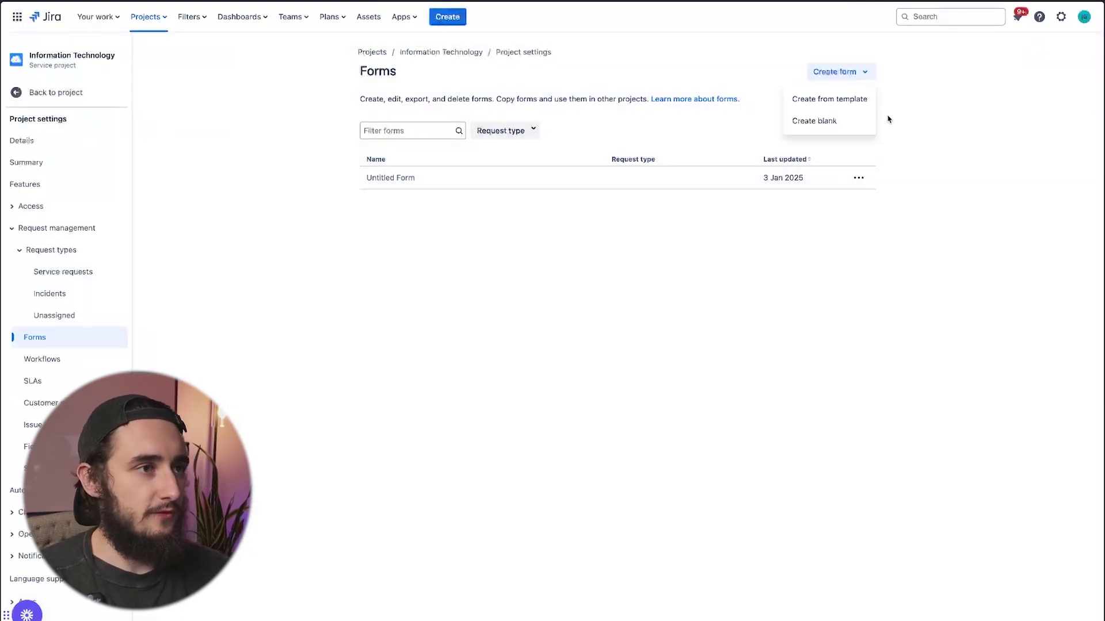
- Create a blank form titled 'Hardware Request'
{"action": "left_click", "coordinate": [832, 128]}
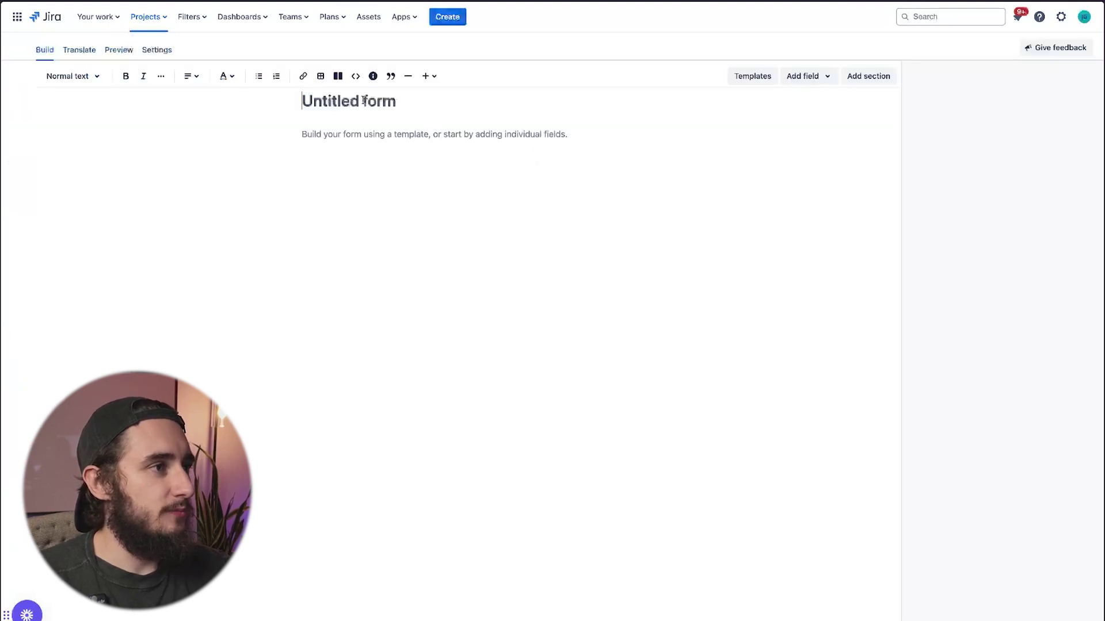
{"action": "left_click", "coordinate": [381, 103]}
{"action": "type", "text": "Hard"}
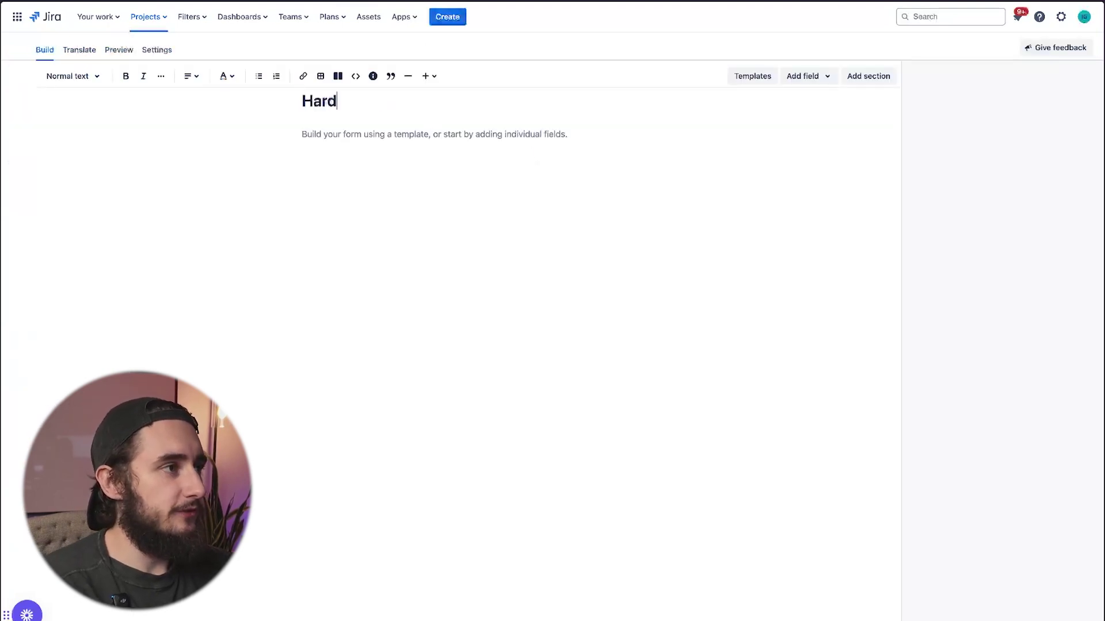
{"action": "type", "text": "ware Request"}
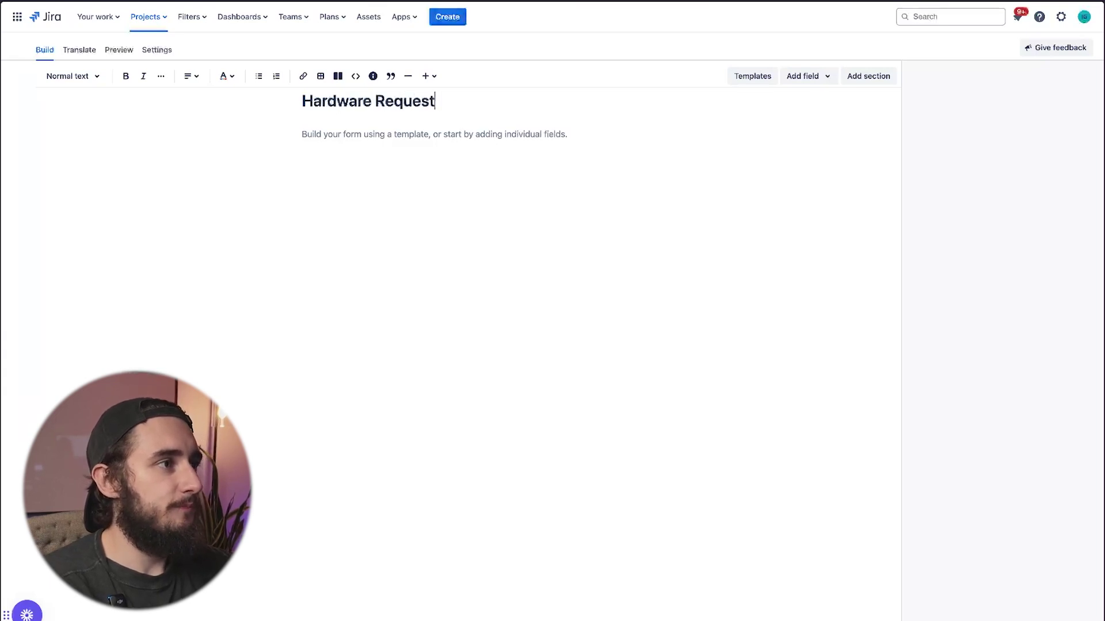
- Add the line 'This is a heading' to the body and style it as Heading 1
{"action": "left_click", "coordinate": [806, 131]}
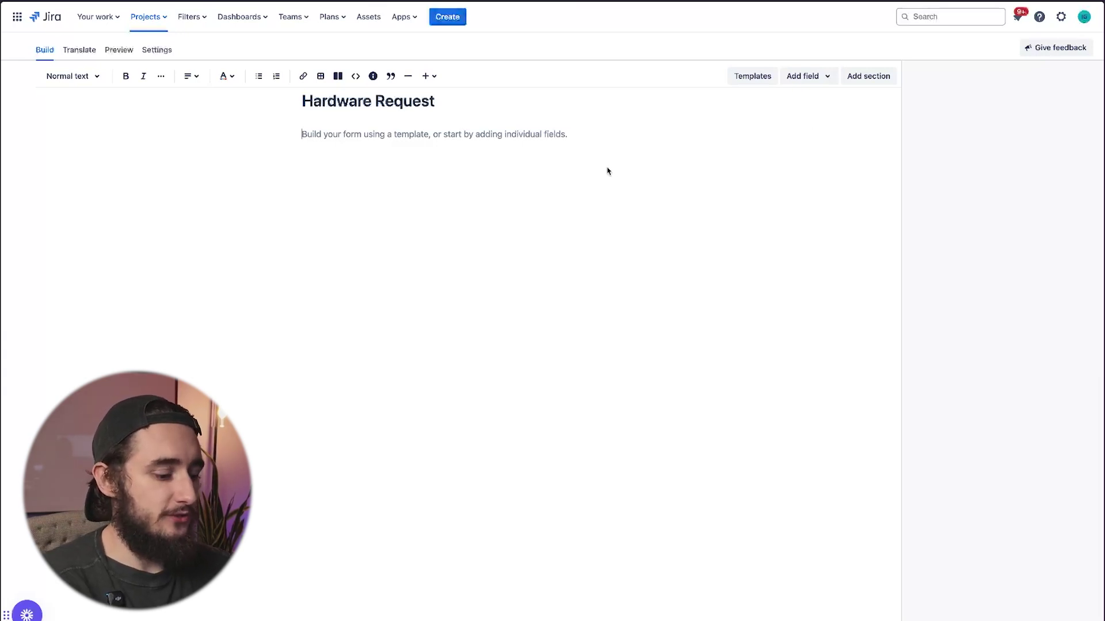
{"action": "type", "text": "This "}
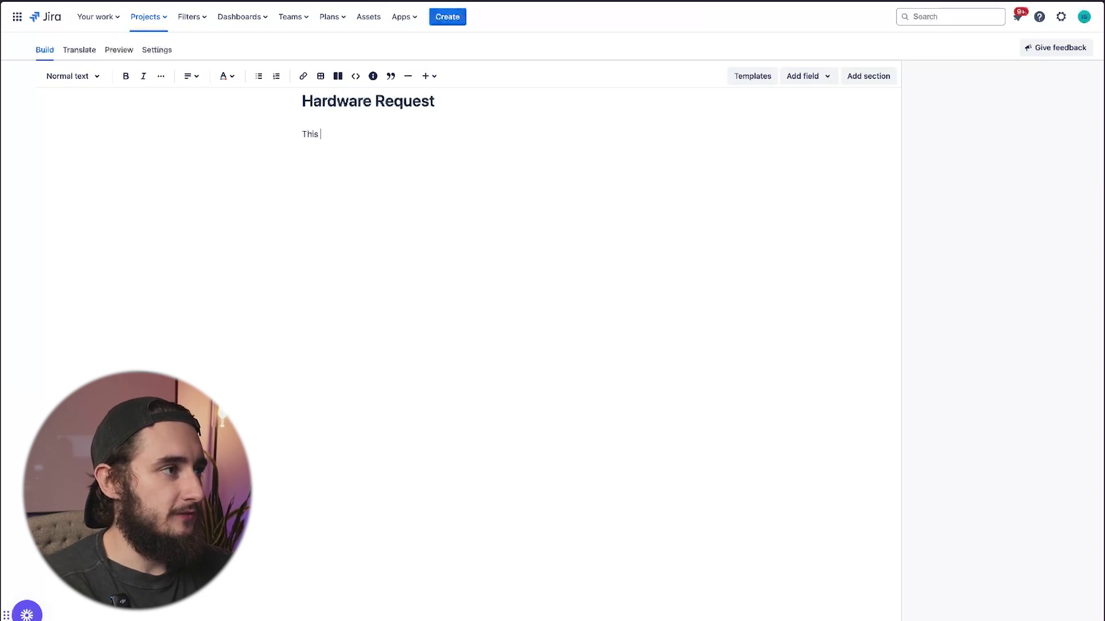
{"action": "type", "text": "is a heading"}
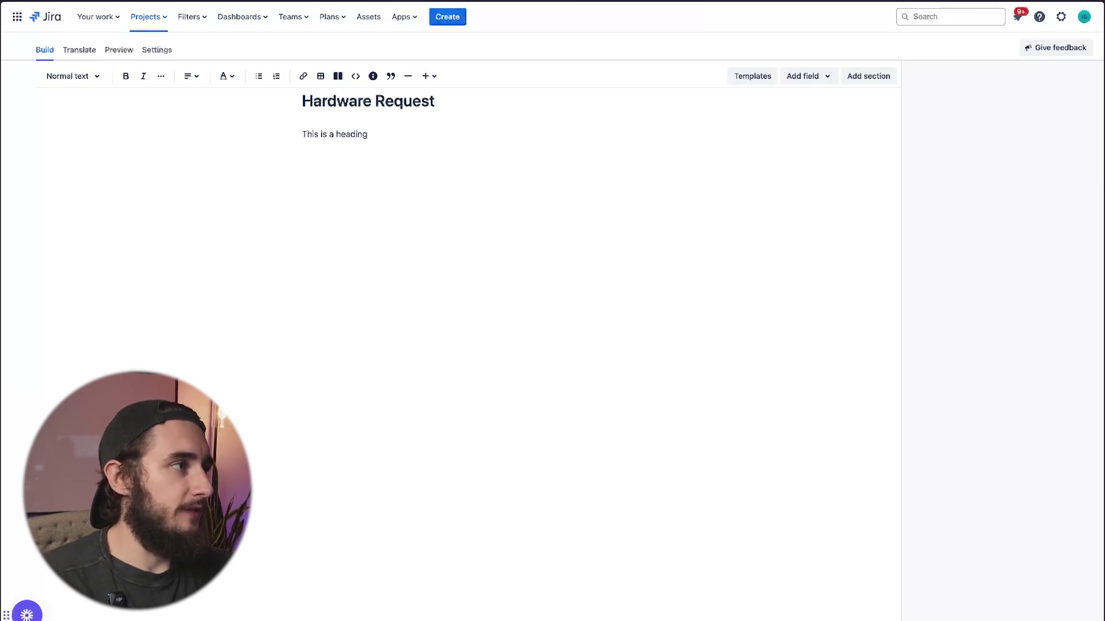
{"action": "left_click_drag", "start_coordinate": [301, 134], "coordinate": [390, 136]}
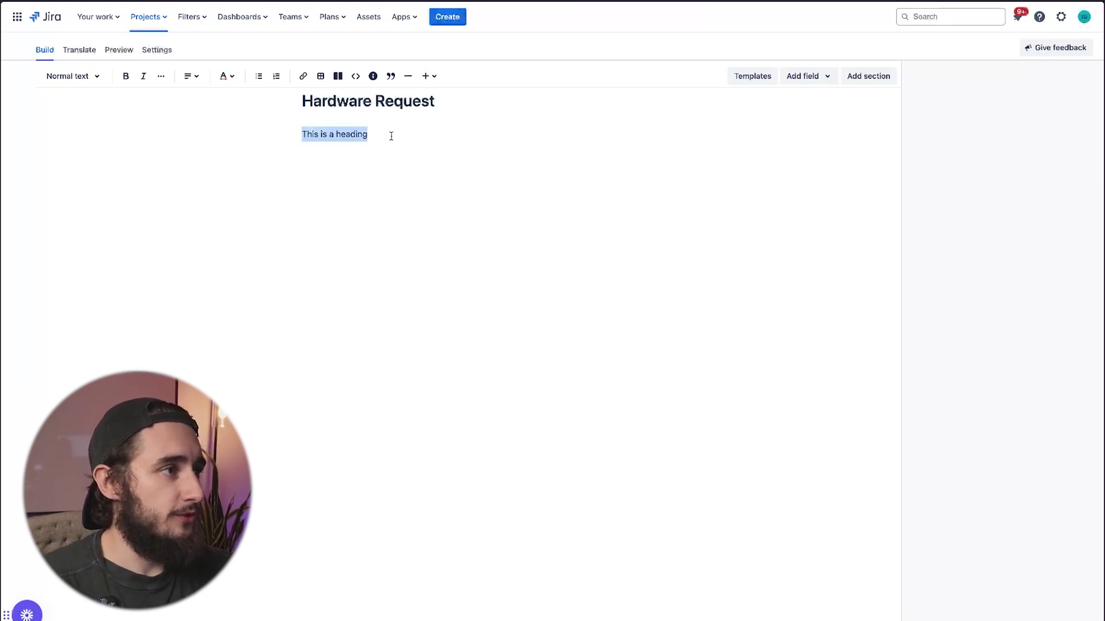
{"action": "left_click", "coordinate": [93, 84]}
{"action": "left_click", "coordinate": [69, 128]}
{"action": "left_click", "coordinate": [370, 157]}
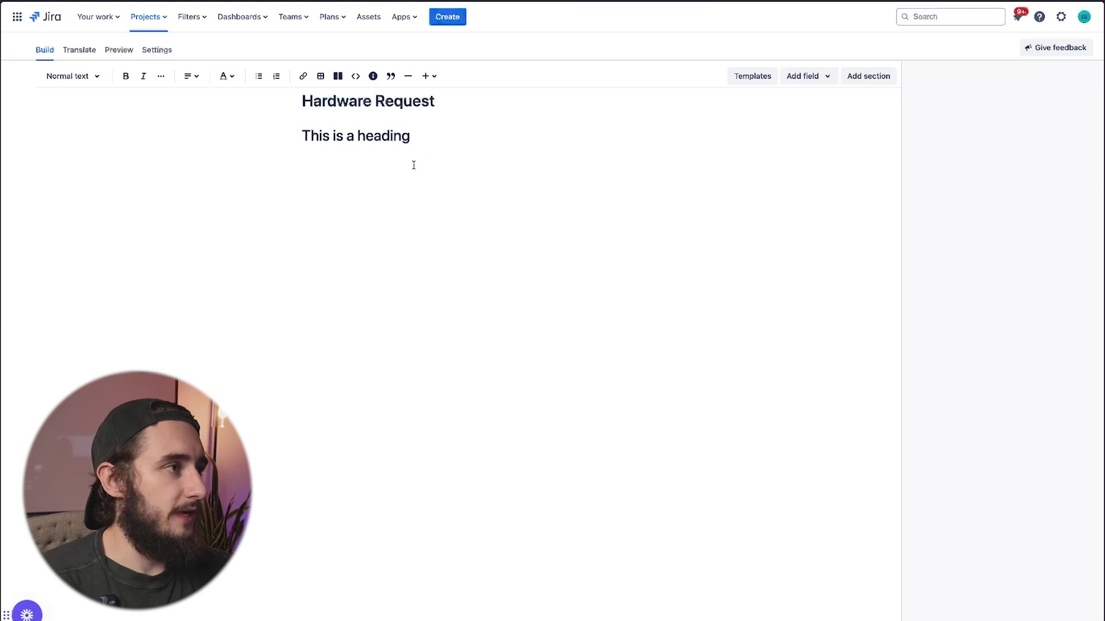
- Try a numbered list and a /d divider below the heading, then remove both
{"action": "left_click", "coordinate": [276, 76]}
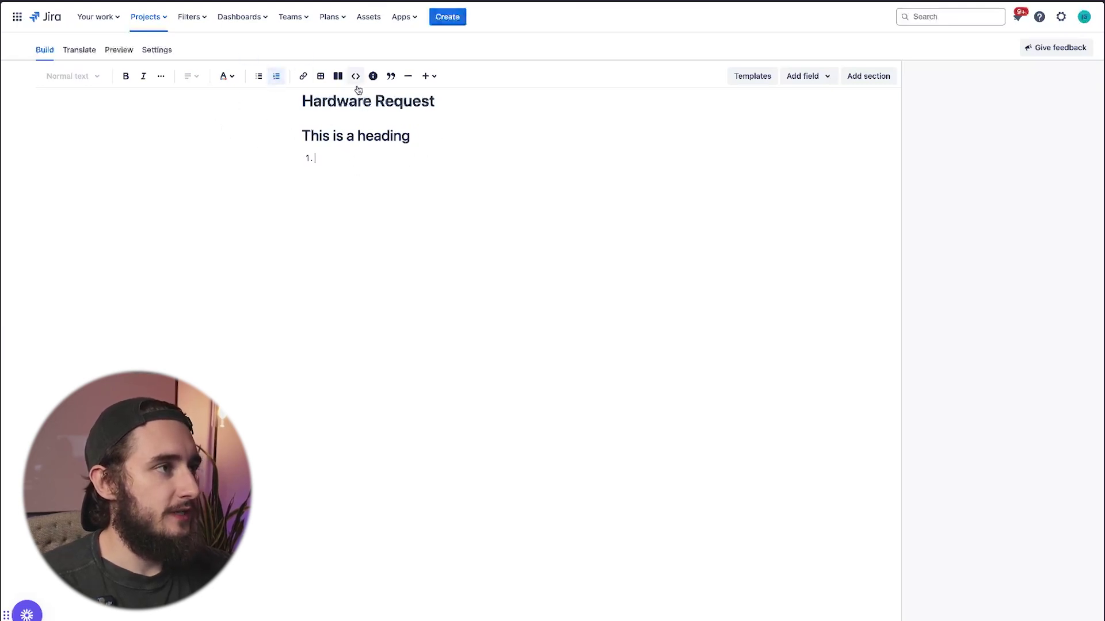
{"action": "key", "text": "BackSpace"}
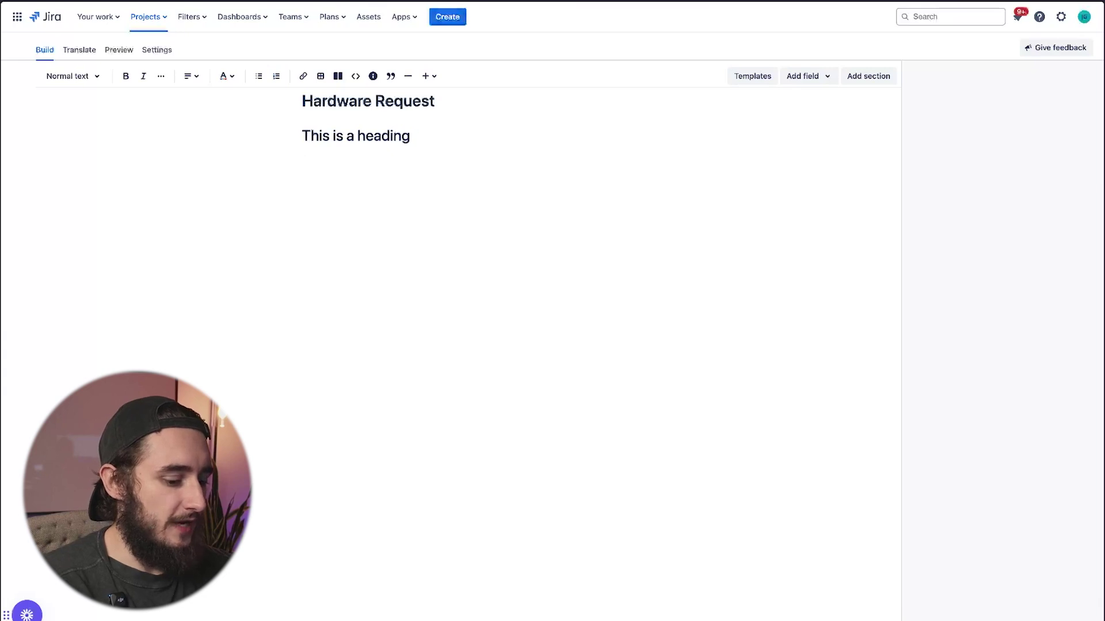
{"action": "type", "text": "/d"}
{"action": "key", "text": "Return"}
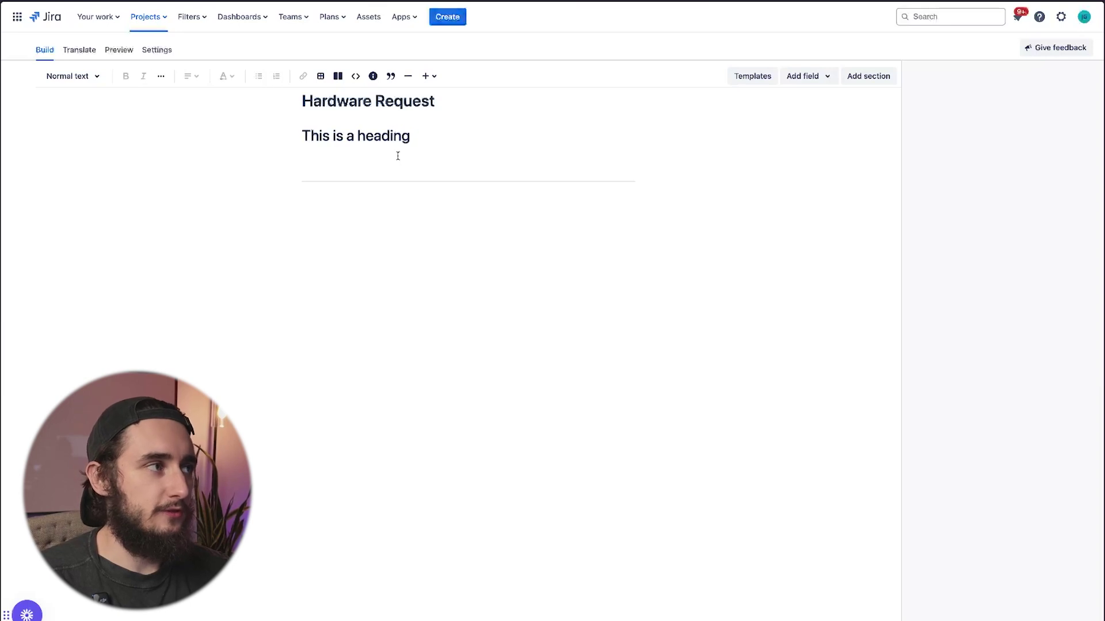
{"action": "key", "text": "BackSpace"}
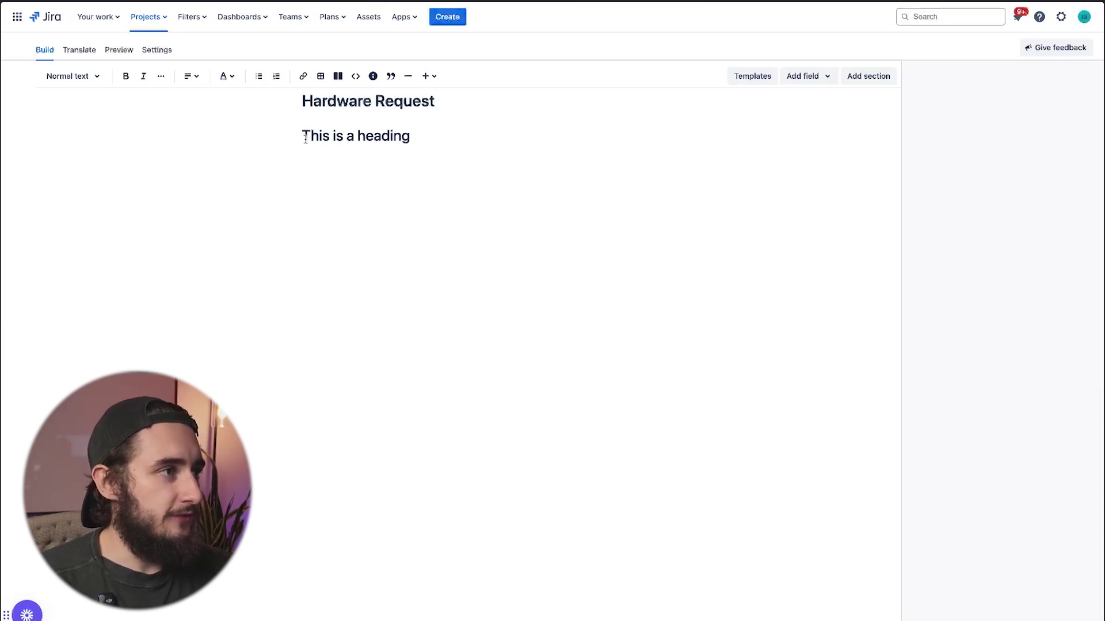
- Add a long text field named Summary, leaving its description empty after removing 'Test'
{"action": "left_click", "coordinate": [815, 84]}
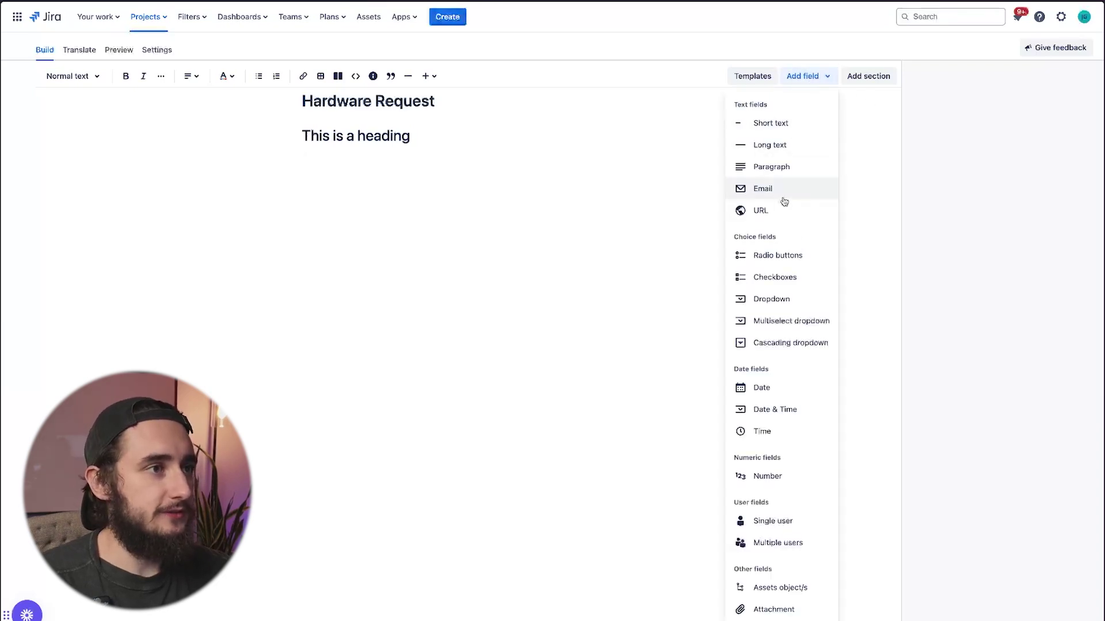
{"action": "left_click", "coordinate": [796, 154]}
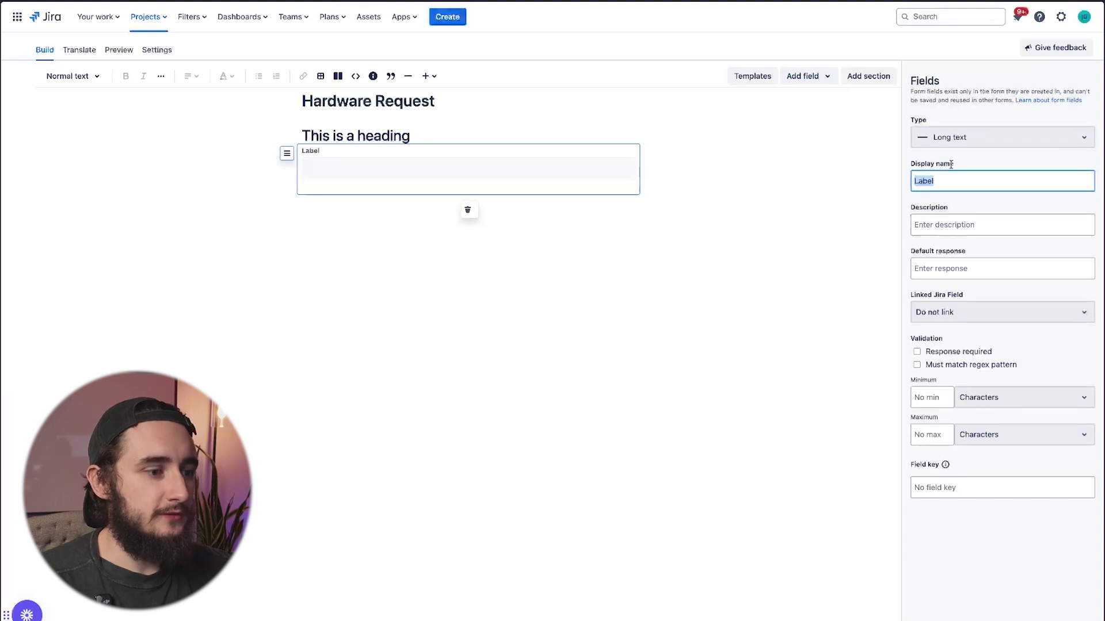
{"action": "type", "text": "Summary"}
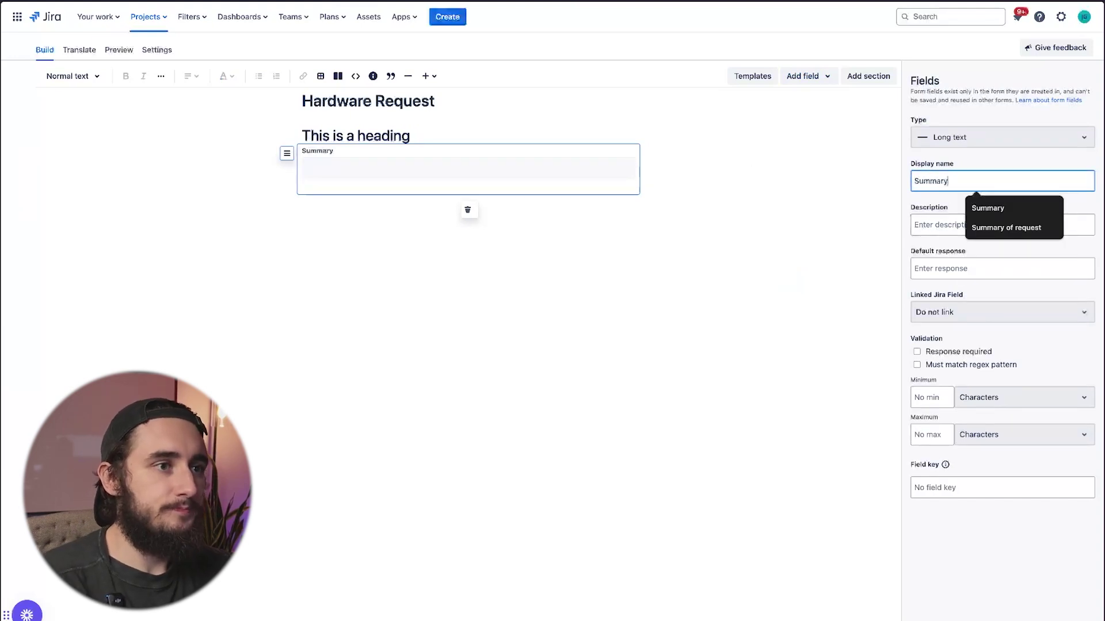
{"action": "left_click", "coordinate": [946, 196]}
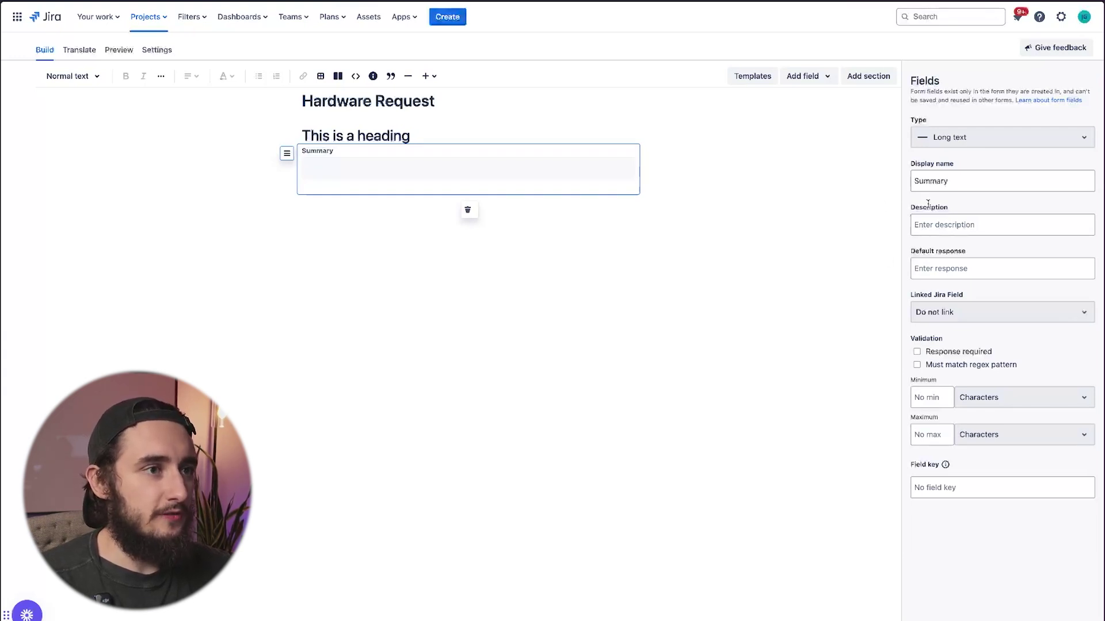
{"action": "left_click", "coordinate": [975, 229]}
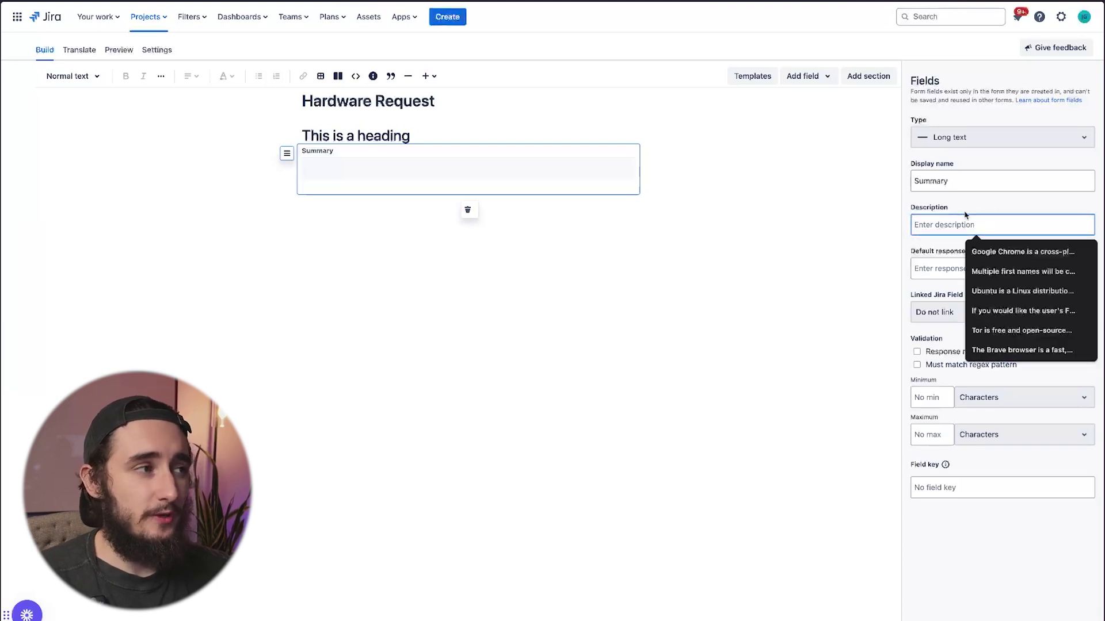
{"action": "type", "text": "Test"}
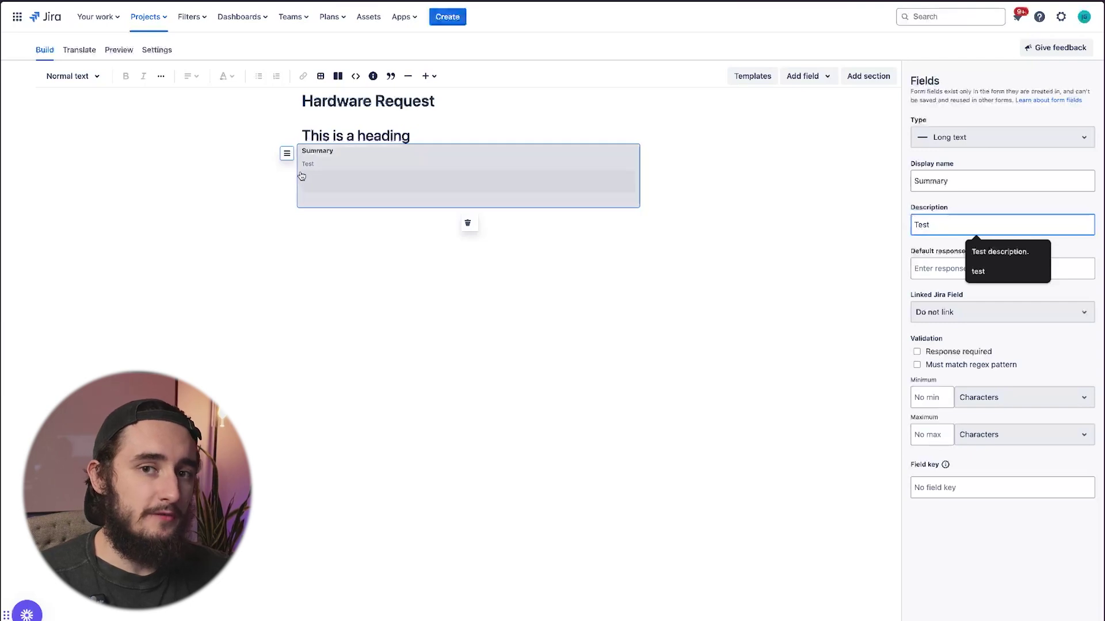
{"action": "left_click_drag", "start_coordinate": [302, 175], "coordinate": [320, 180]}
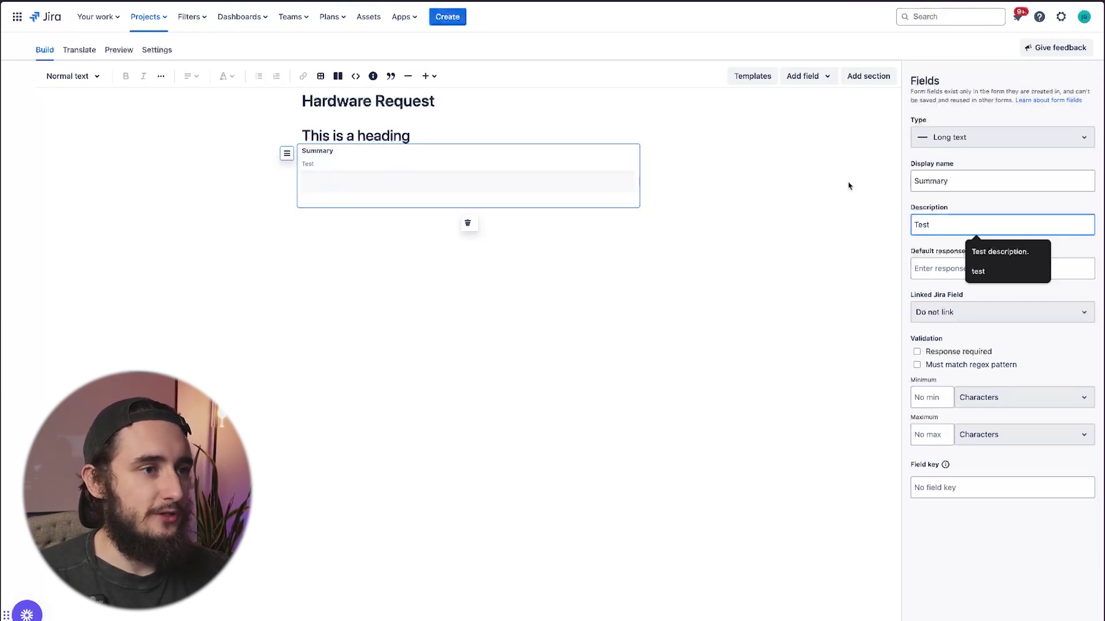
{"action": "left_click_drag", "start_coordinate": [953, 226], "coordinate": [877, 226]}
{"action": "key", "text": "BackSpace"}
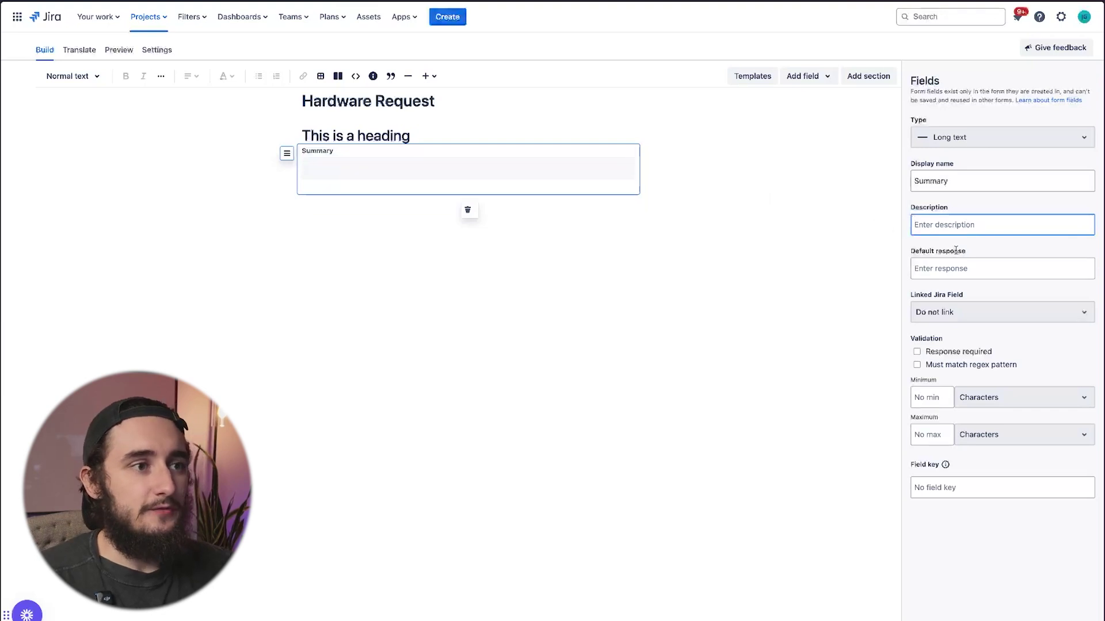
{"action": "left_click", "coordinate": [1020, 296]}
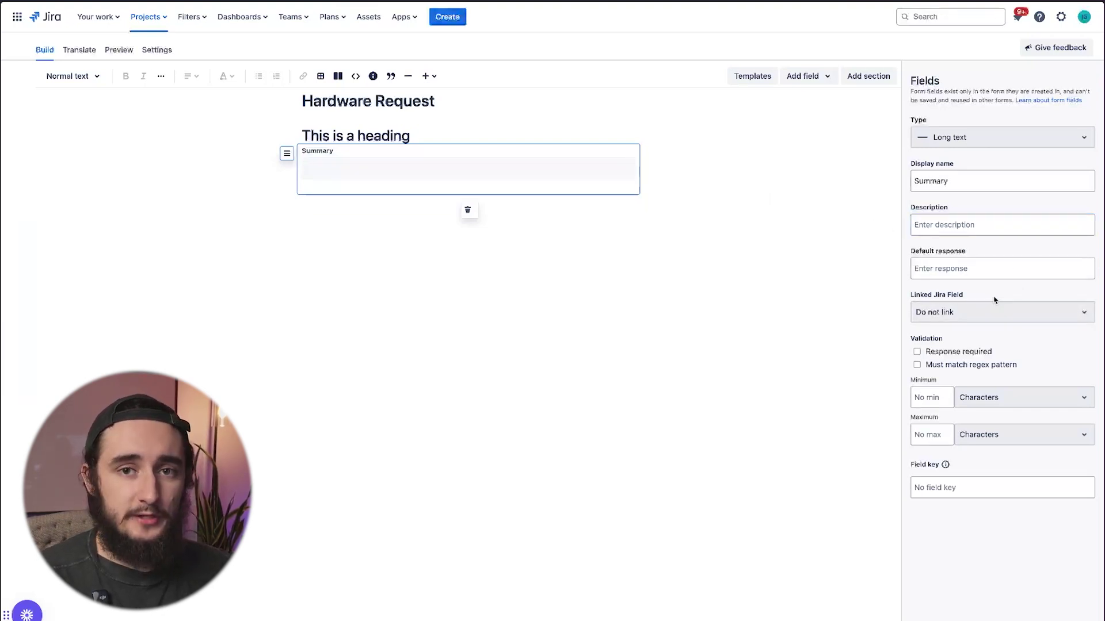
- Link the Summary field to Jira's Summary field
{"action": "left_click", "coordinate": [986, 313]}
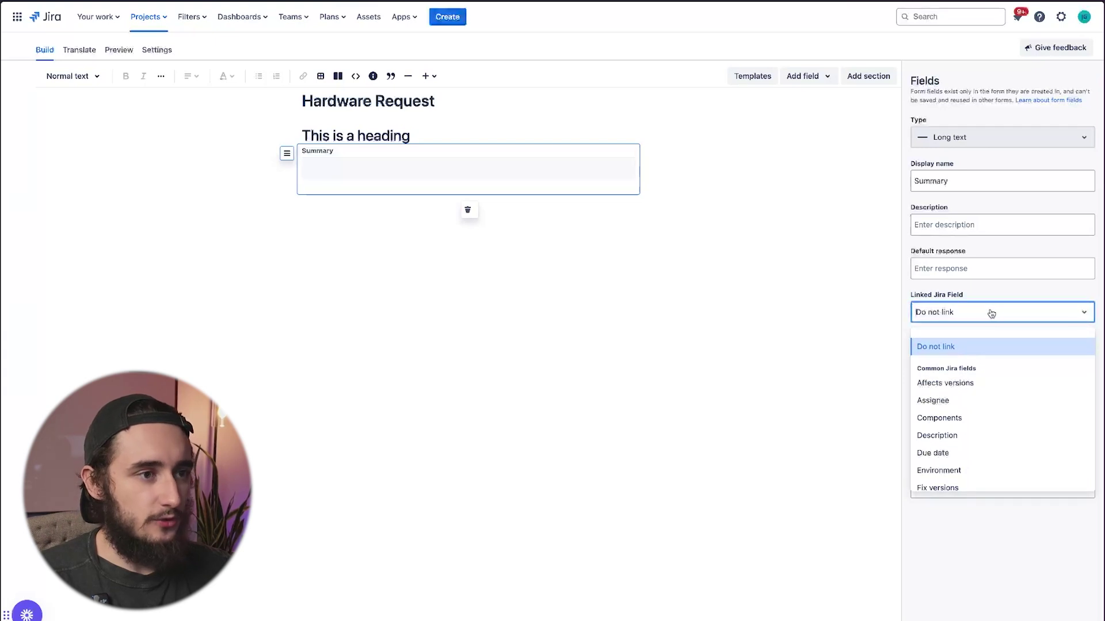
{"action": "scroll", "coordinate": [986, 417], "scroll_direction": "down", "scroll_amount": 5}
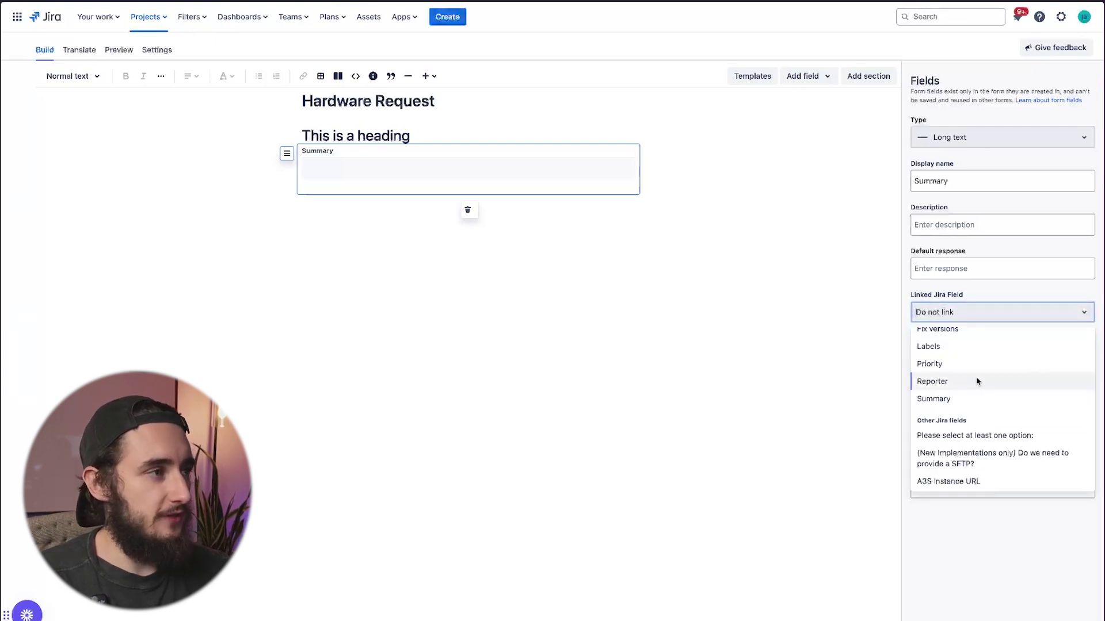
{"action": "scroll", "coordinate": [971, 382], "scroll_direction": "up", "scroll_amount": 1}
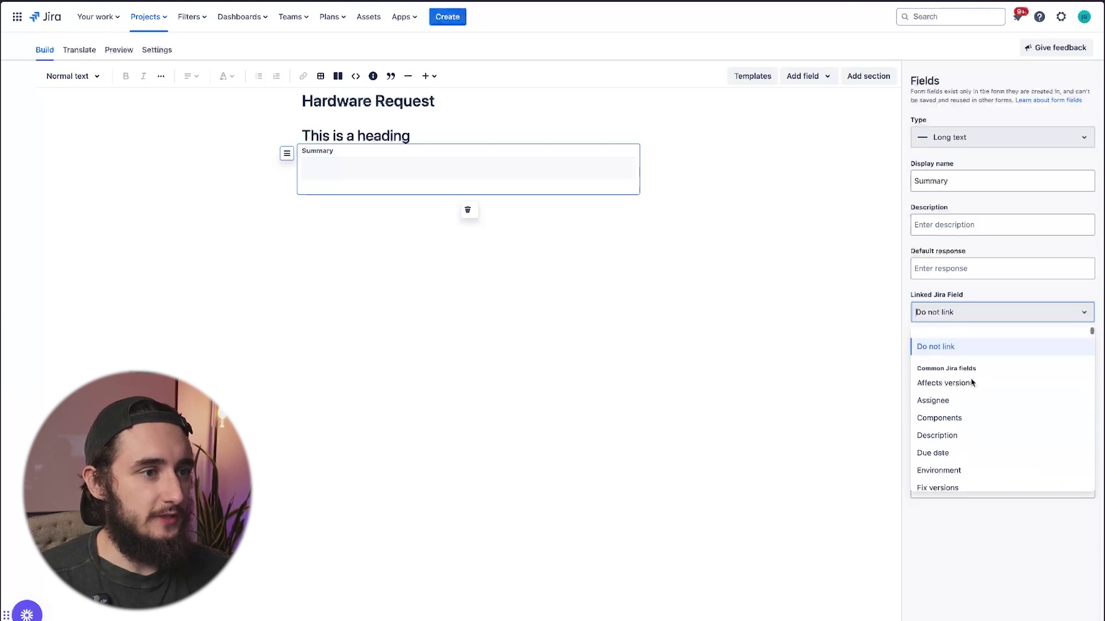
{"action": "type", "text": "summ"}
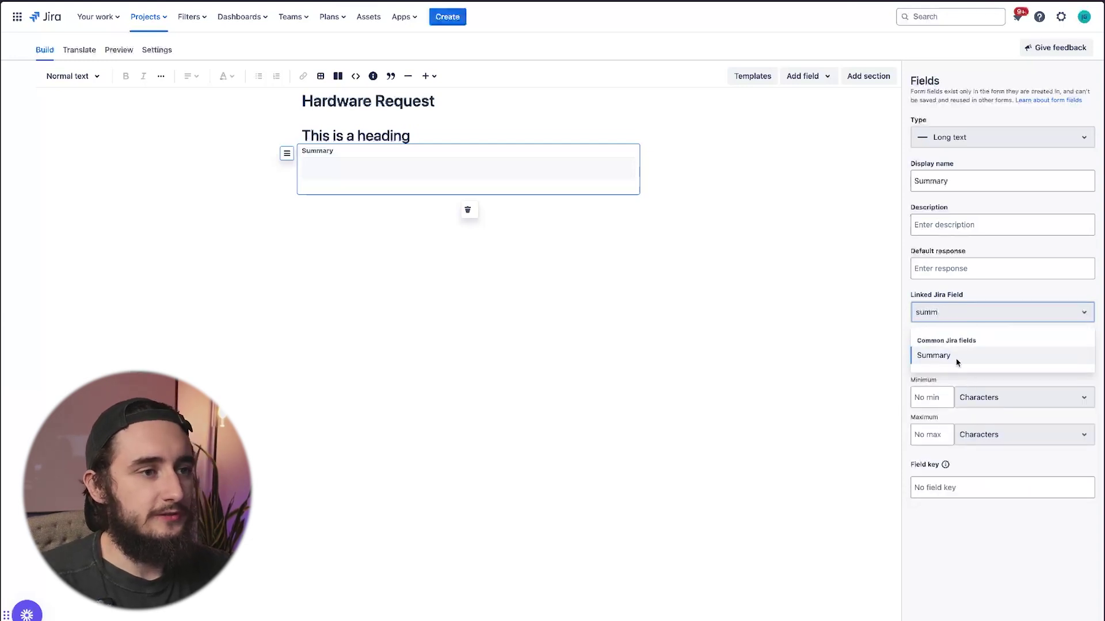
{"action": "left_click", "coordinate": [944, 356]}
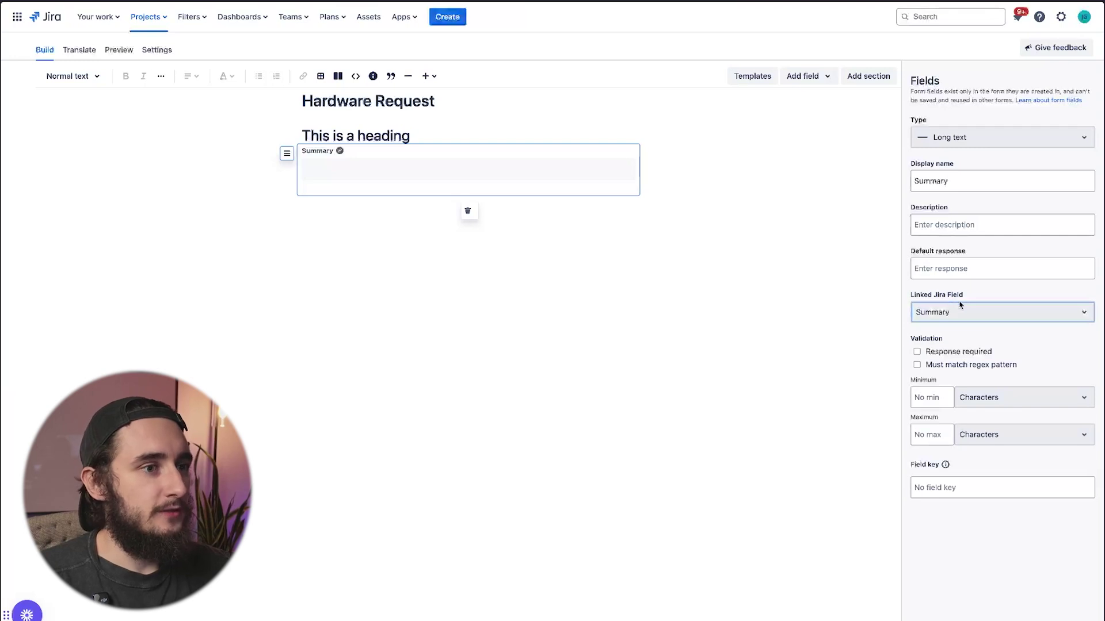
- Leave the Summary field optional with no regex pattern after toggling both options
{"action": "left_click", "coordinate": [917, 352]}
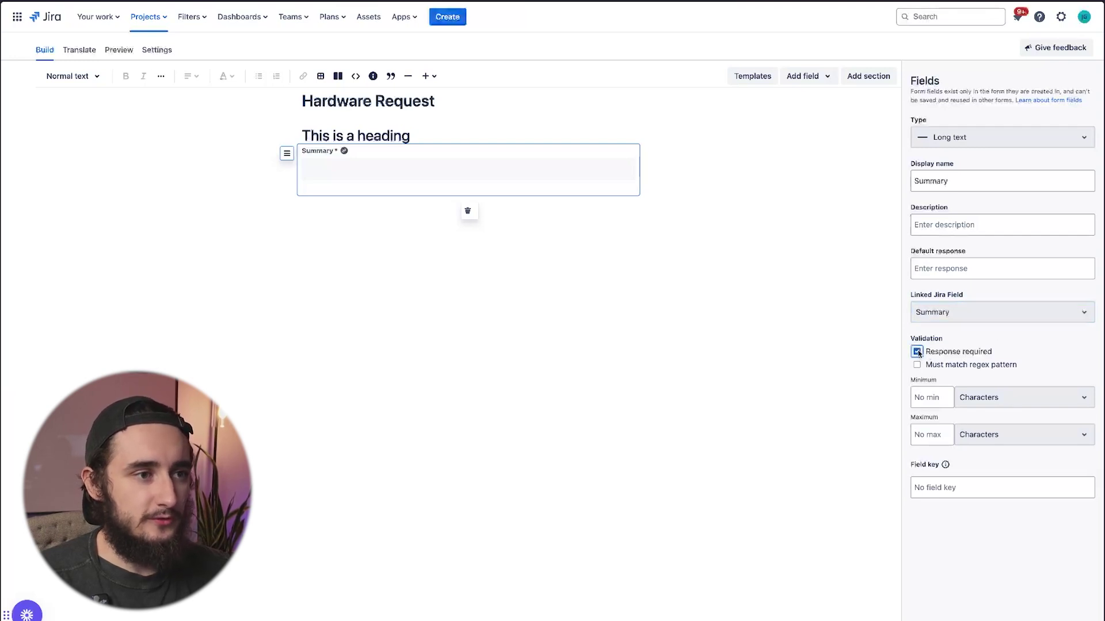
{"action": "left_click", "coordinate": [952, 367]}
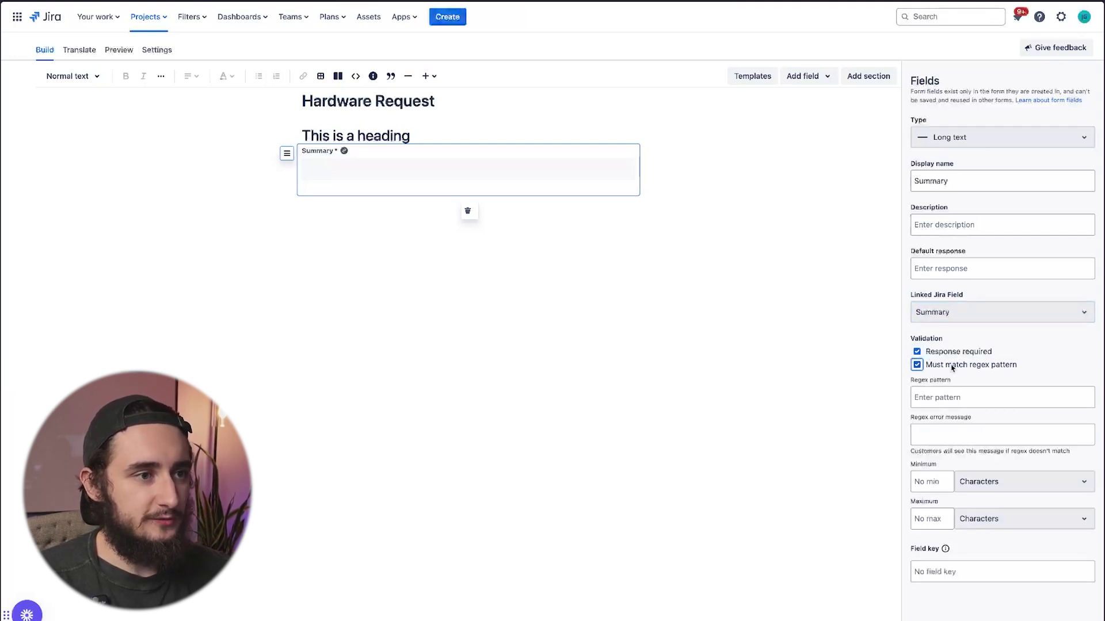
{"action": "left_click", "coordinate": [952, 367]}
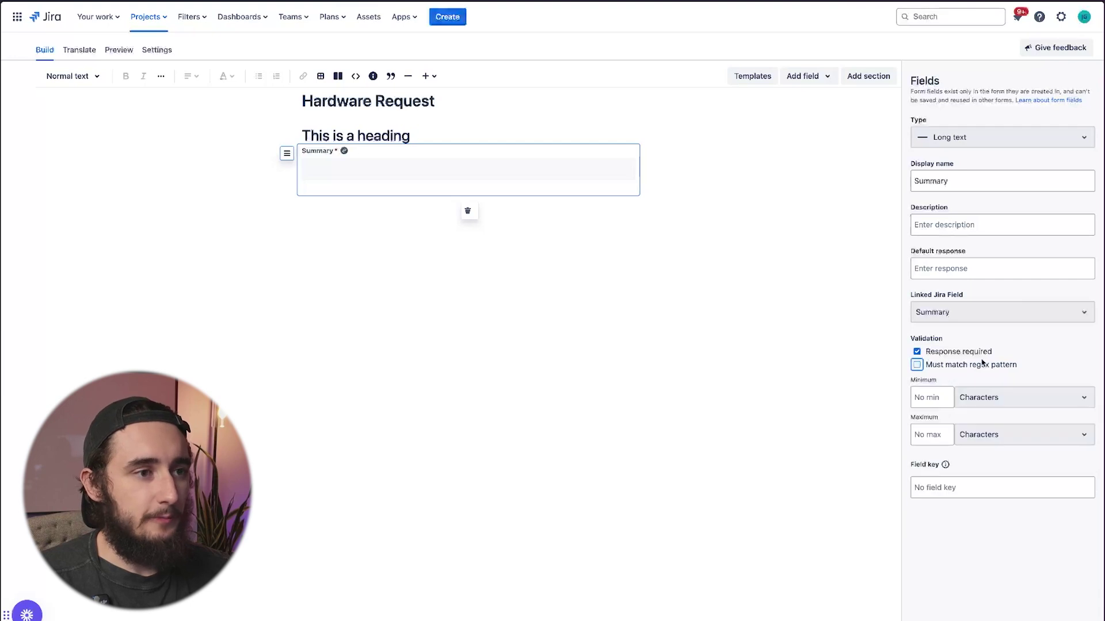
{"action": "left_click", "coordinate": [917, 351]}
{"action": "left_click_drag", "start_coordinate": [349, 151], "coordinate": [434, 236]}
{"action": "left_click", "coordinate": [432, 239]}
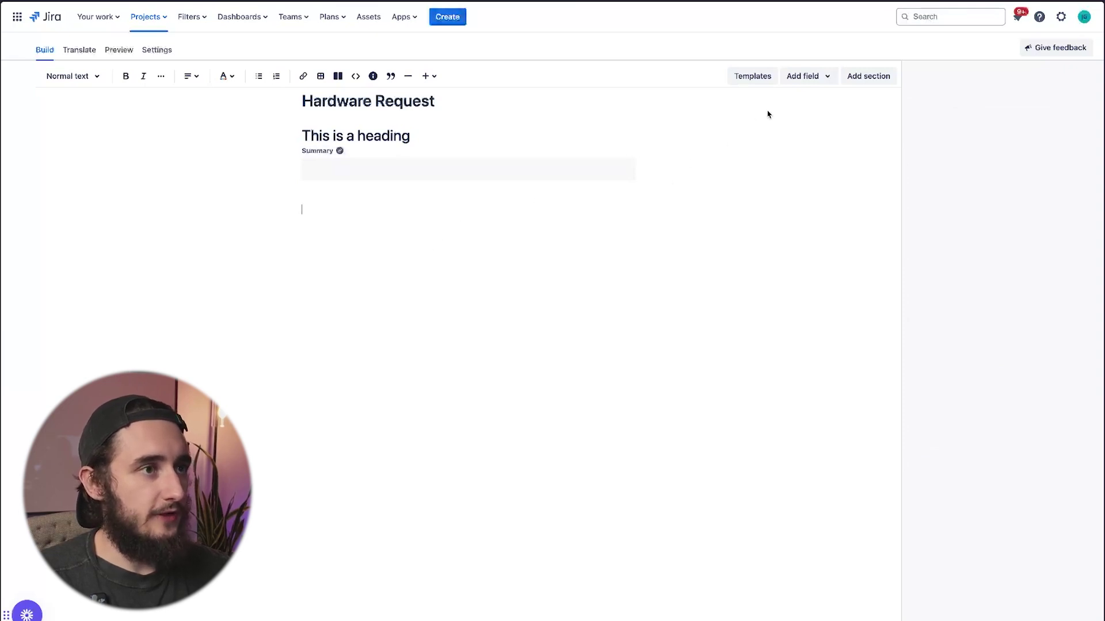
- Add a dropdown named Department with choices IT and HR, discarding a stray section first
{"action": "left_click", "coordinate": [875, 76]}
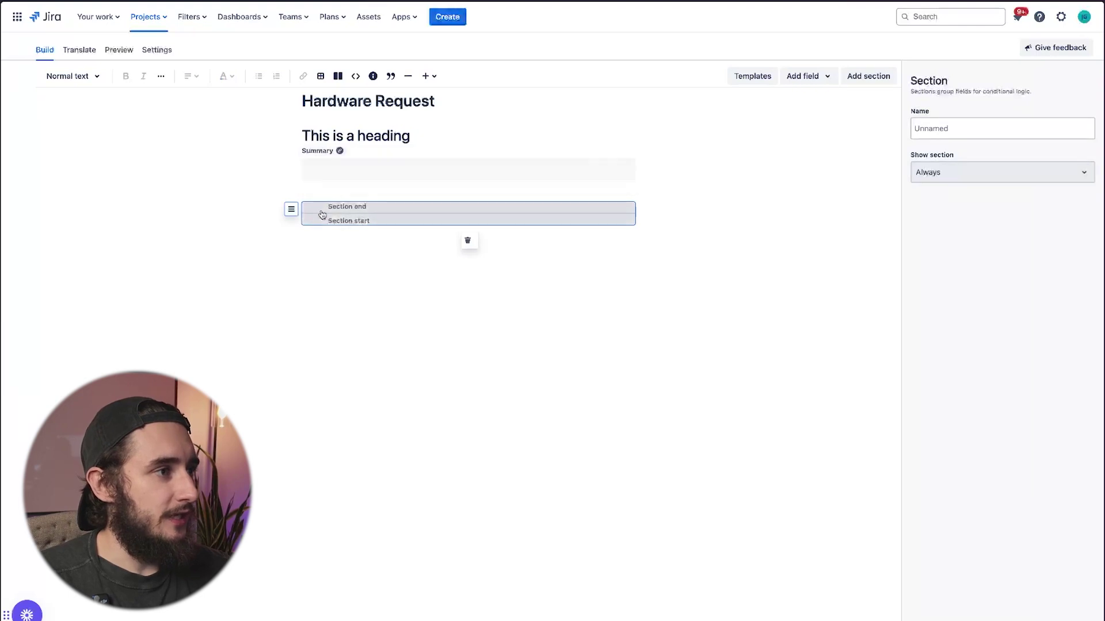
{"action": "left_click", "coordinate": [467, 240]}
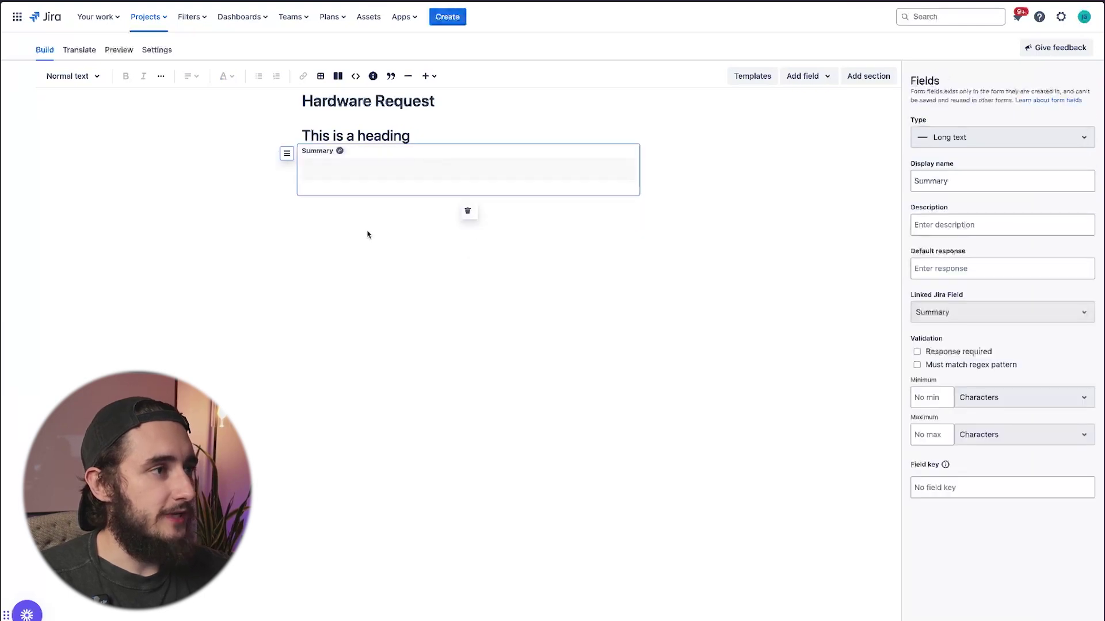
{"action": "left_click", "coordinate": [805, 76]}
{"action": "left_click", "coordinate": [772, 299]}
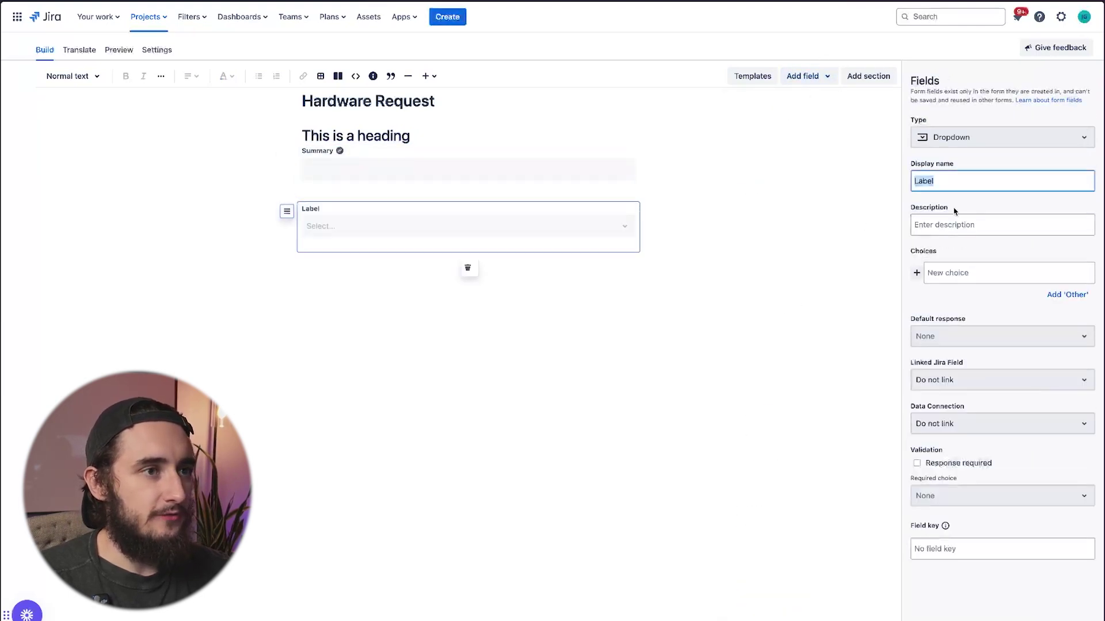
{"action": "type", "text": "Dep"}
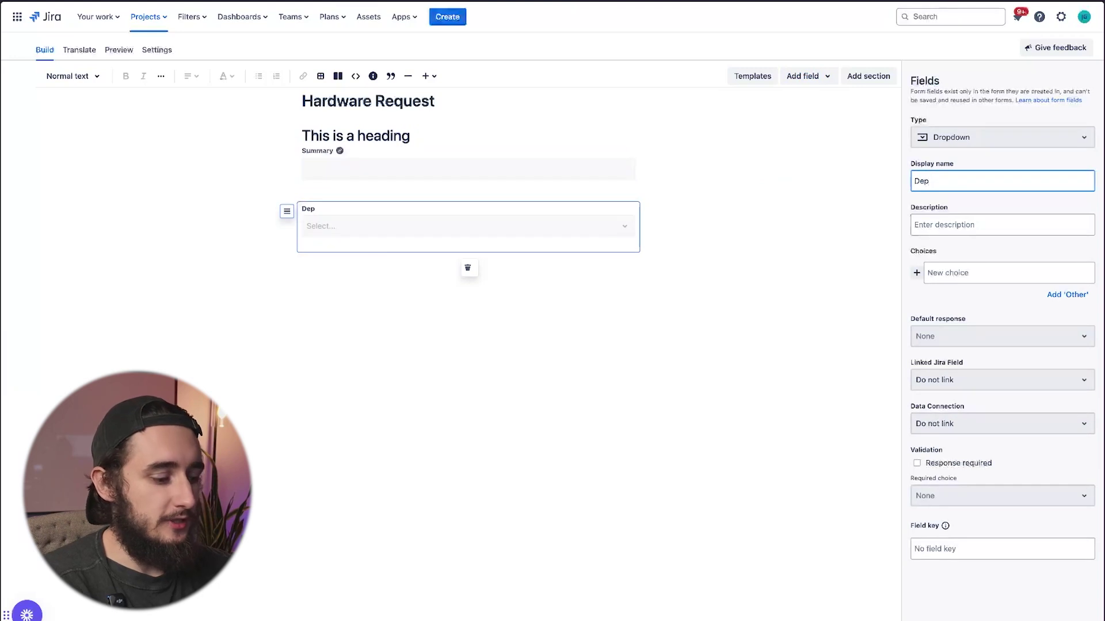
{"action": "type", "text": "artment"}
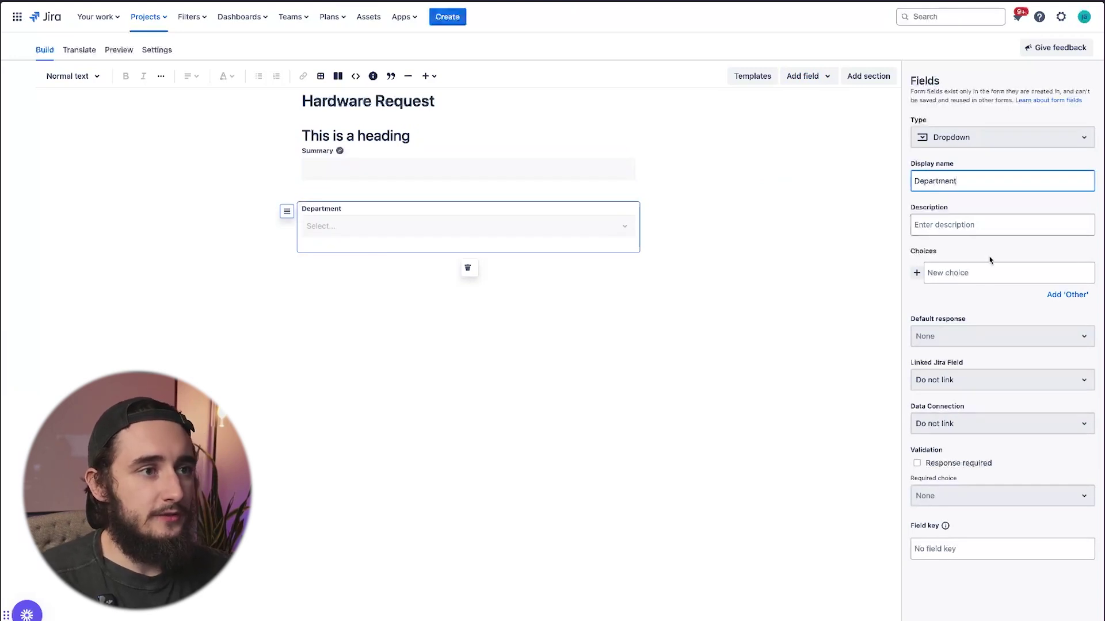
{"action": "left_click", "coordinate": [983, 274]}
{"action": "type", "text": "IT"}
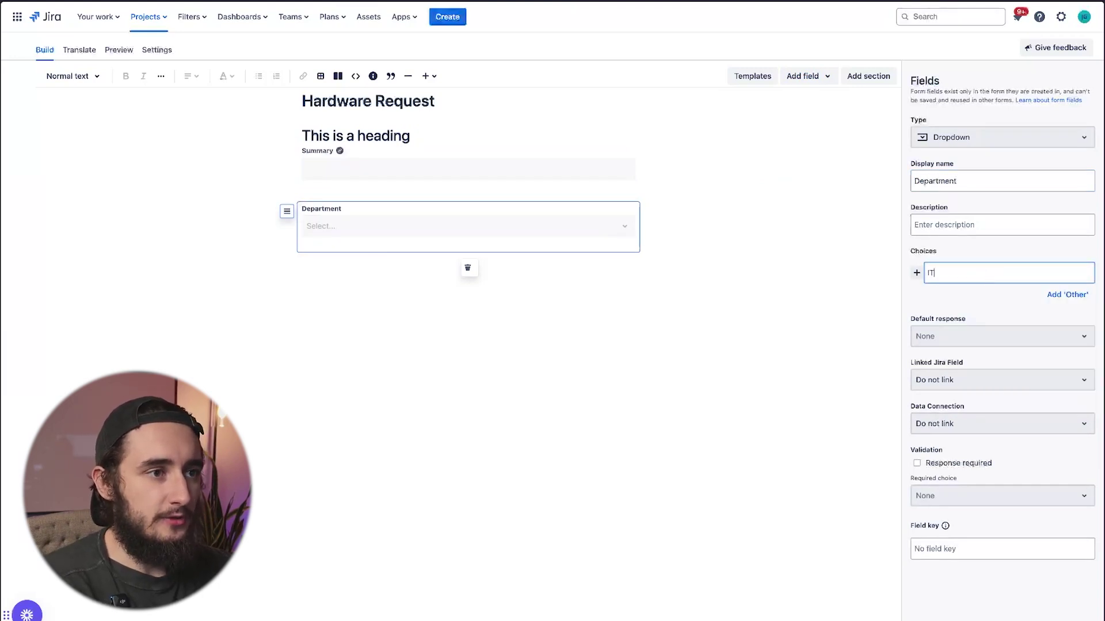
{"action": "key", "text": "Return"}
{"action": "type", "text": "HR"}
{"action": "key", "text": "Return"}
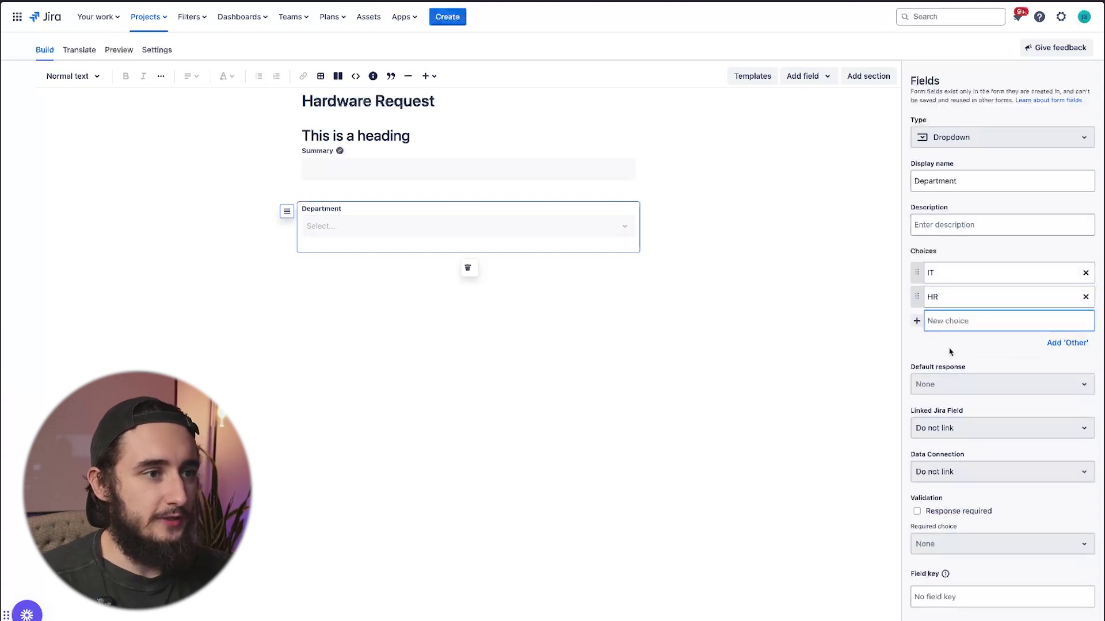
{"action": "left_click", "coordinate": [538, 373]}
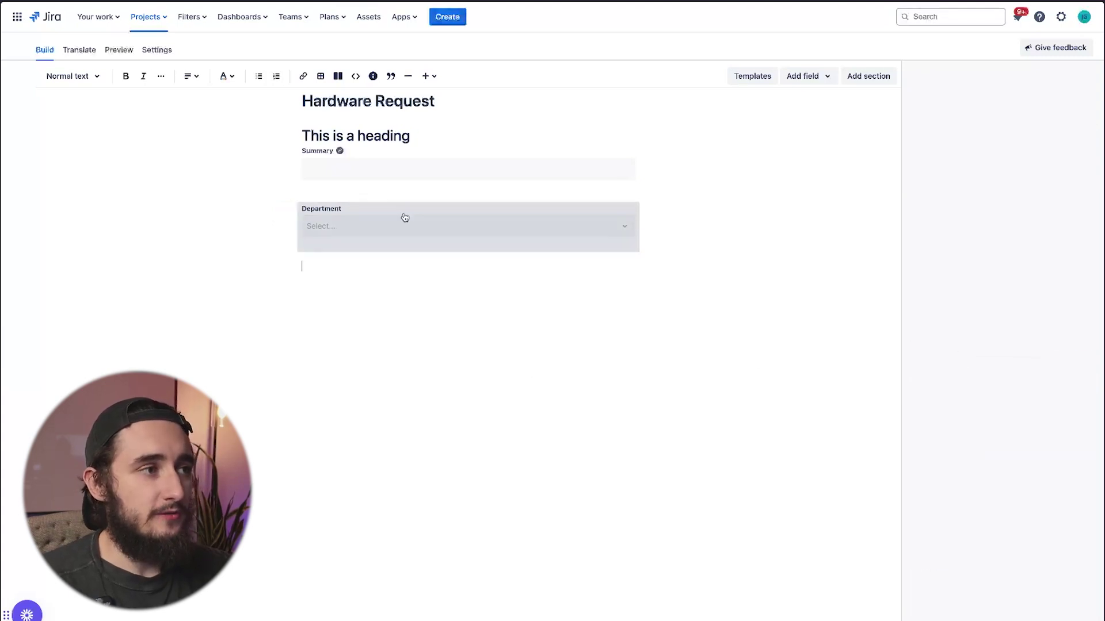
- Add a new section named IT below the Department field
{"action": "left_click", "coordinate": [848, 82]}
{"action": "left_click", "coordinate": [954, 133]}
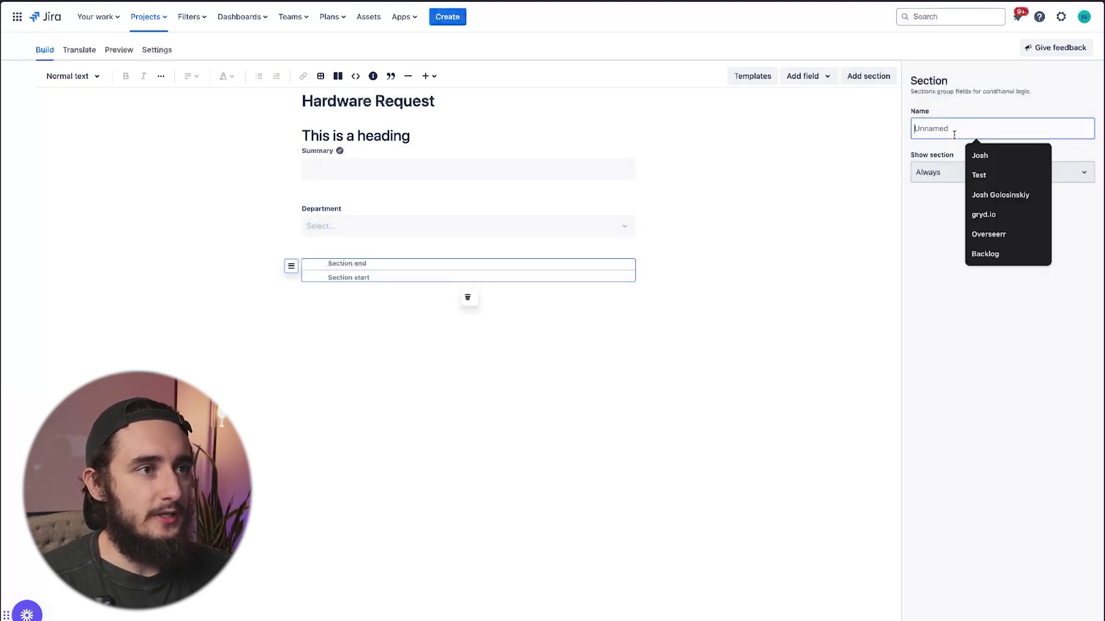
{"action": "type", "text": "IT"}
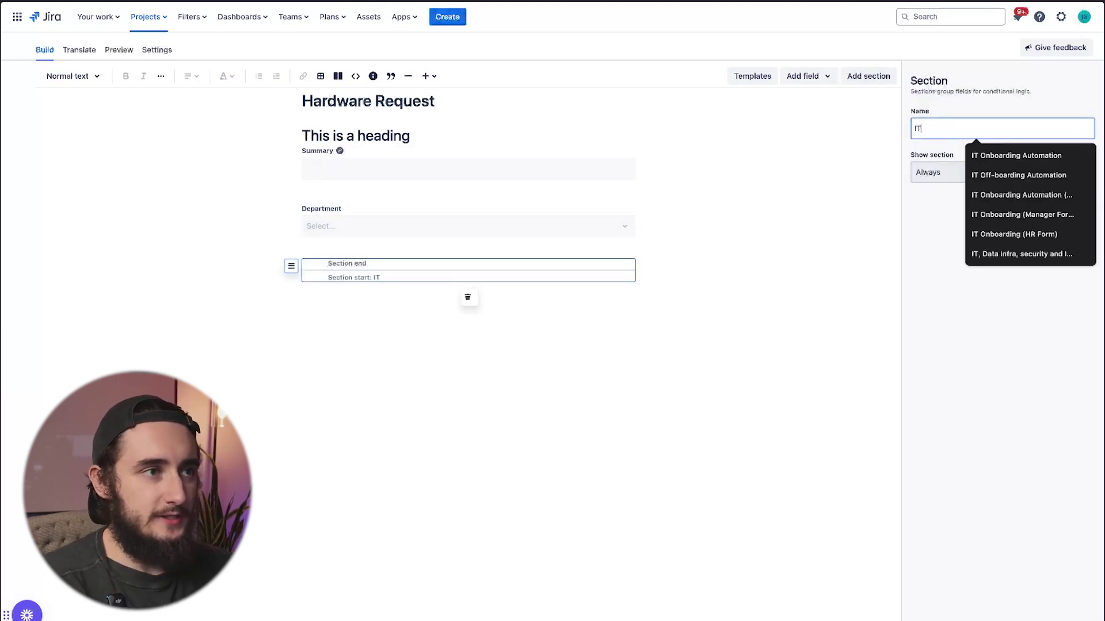
{"action": "left_click", "coordinate": [928, 210]}
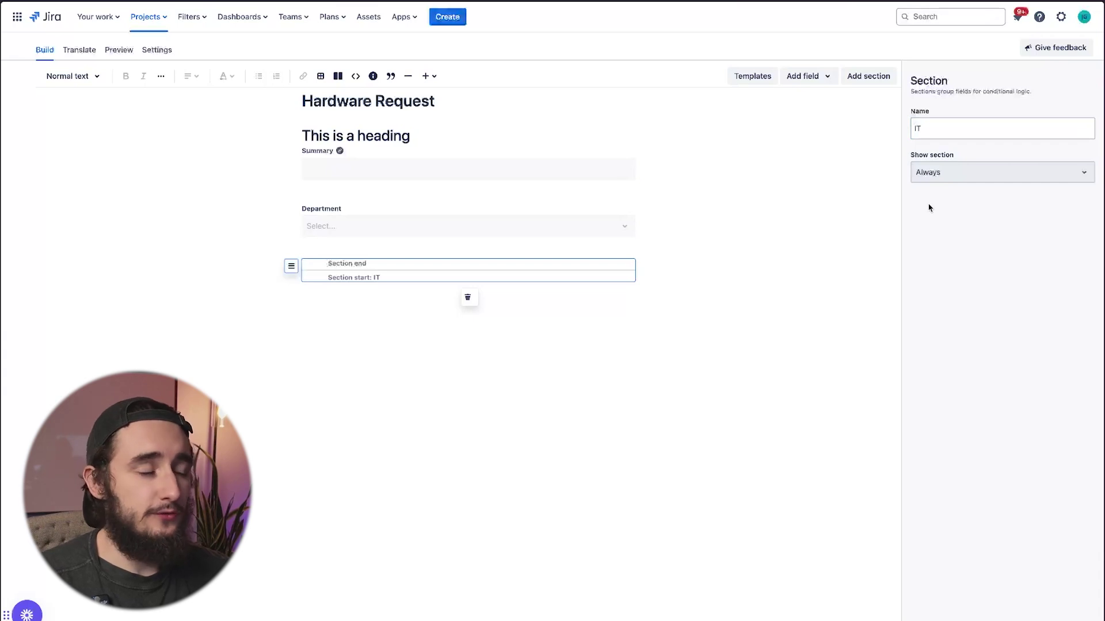
- Set the IT section to show only when Department is any of IT
{"action": "left_click", "coordinate": [984, 171]}
{"action": "left_click", "coordinate": [994, 227]}
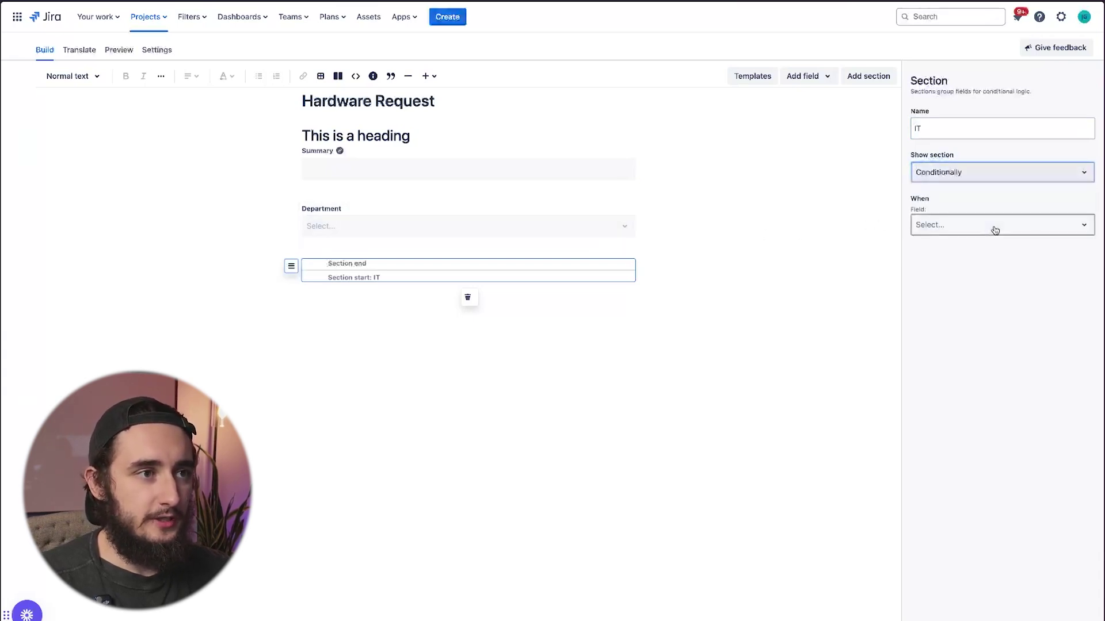
{"action": "left_click", "coordinate": [1011, 232]}
{"action": "left_click", "coordinate": [960, 254]}
{"action": "left_click", "coordinate": [928, 268]}
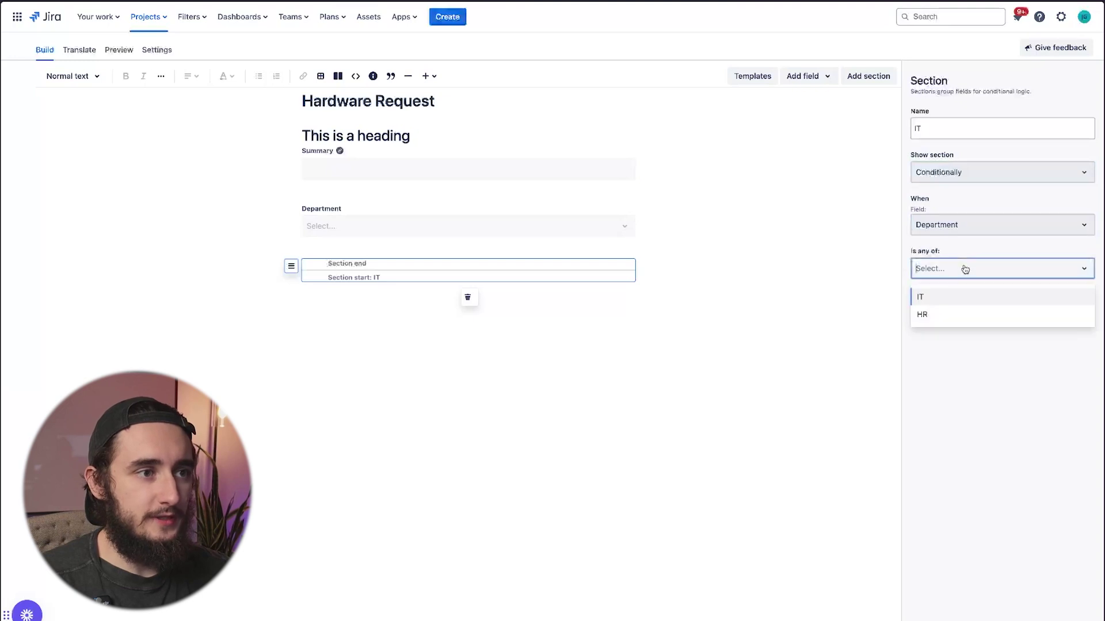
{"action": "left_click", "coordinate": [970, 299]}
{"action": "left_click", "coordinate": [691, 353]}
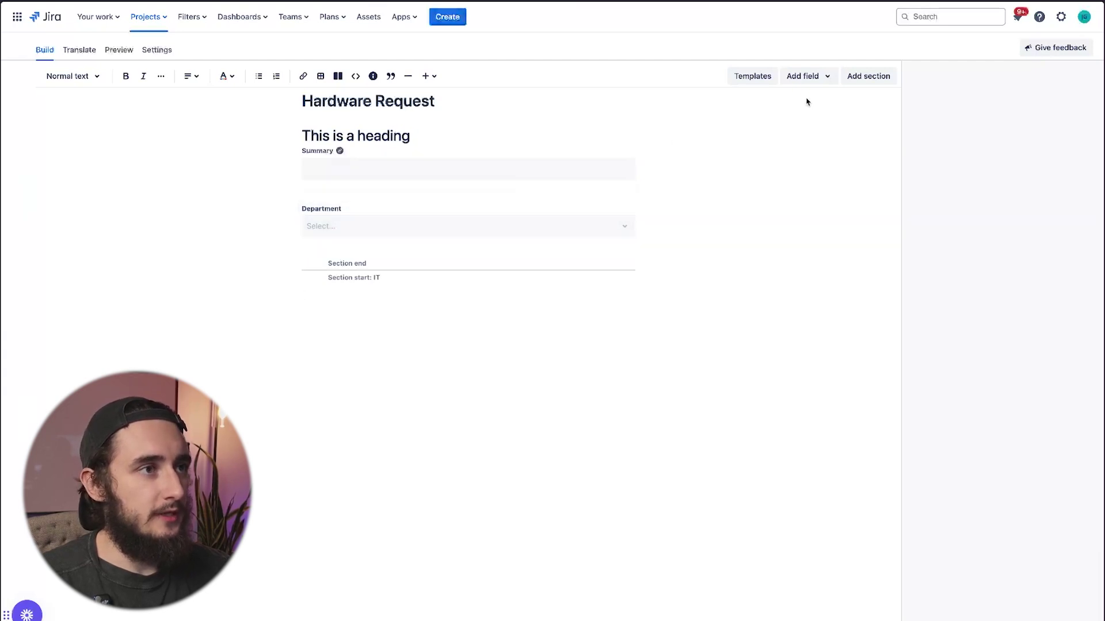
- Add a dropdown field named Access Level to the IT section
{"action": "left_click", "coordinate": [805, 77]}
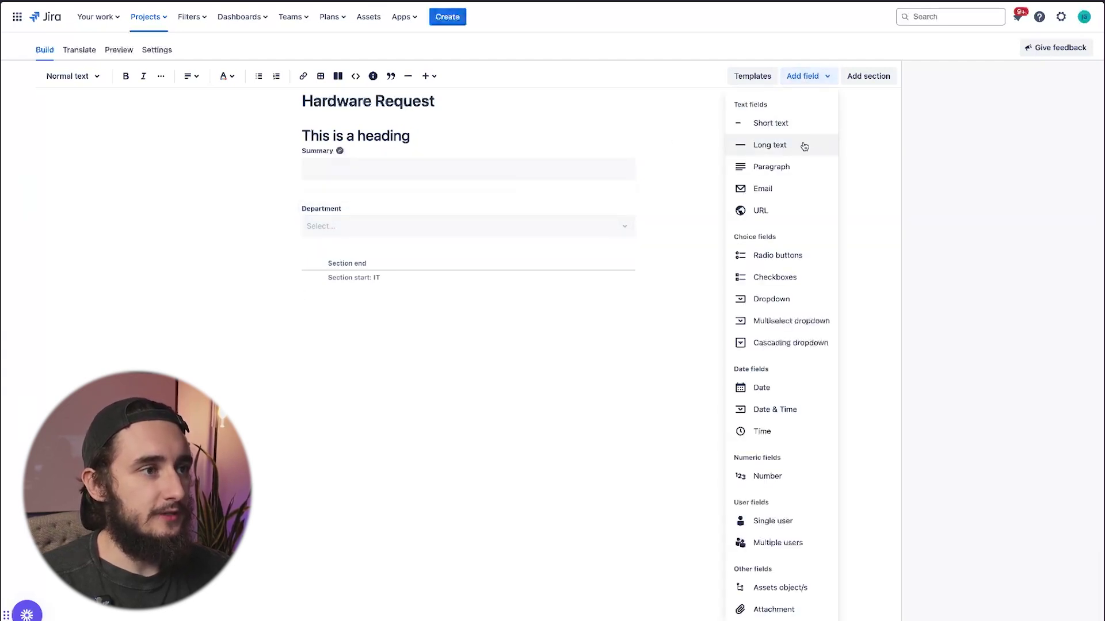
{"action": "left_click", "coordinate": [789, 299]}
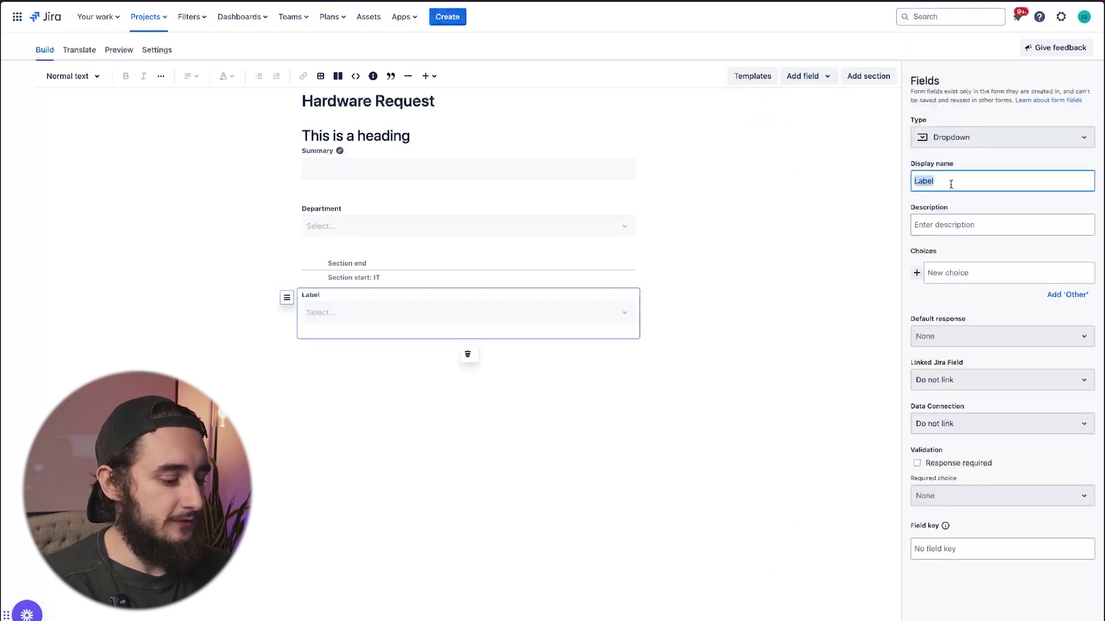
{"action": "type", "text": "Acces"}
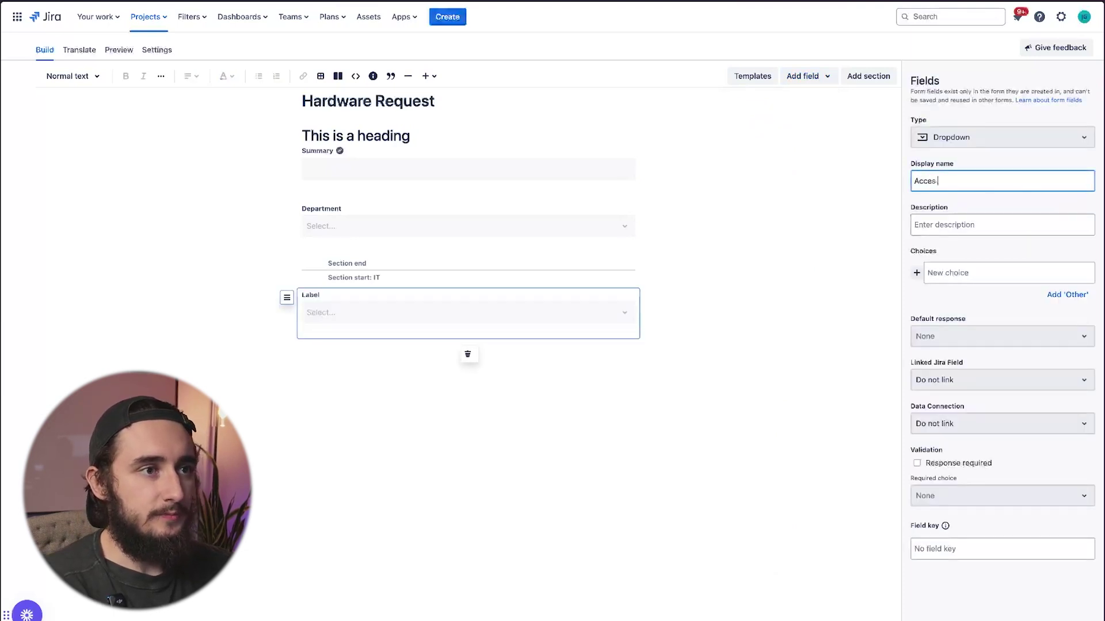
{"action": "type", "text": "s Level"}
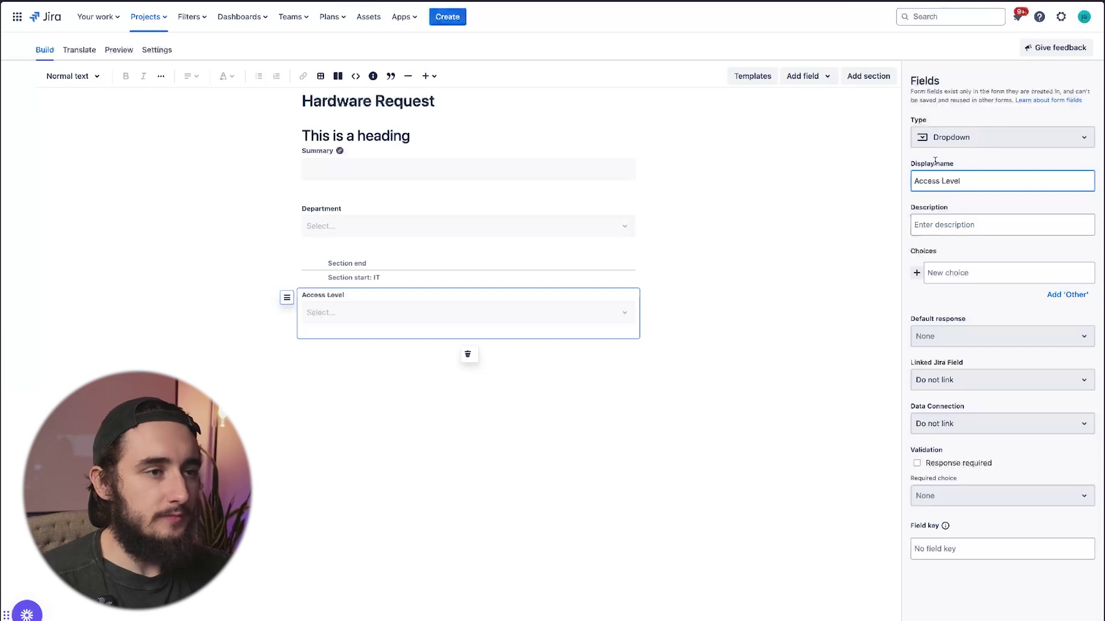
- Give Access Level the choices Level 1, Level 2 and Level 3
{"action": "left_click", "coordinate": [975, 274]}
{"action": "type", "text": "Level 1"}
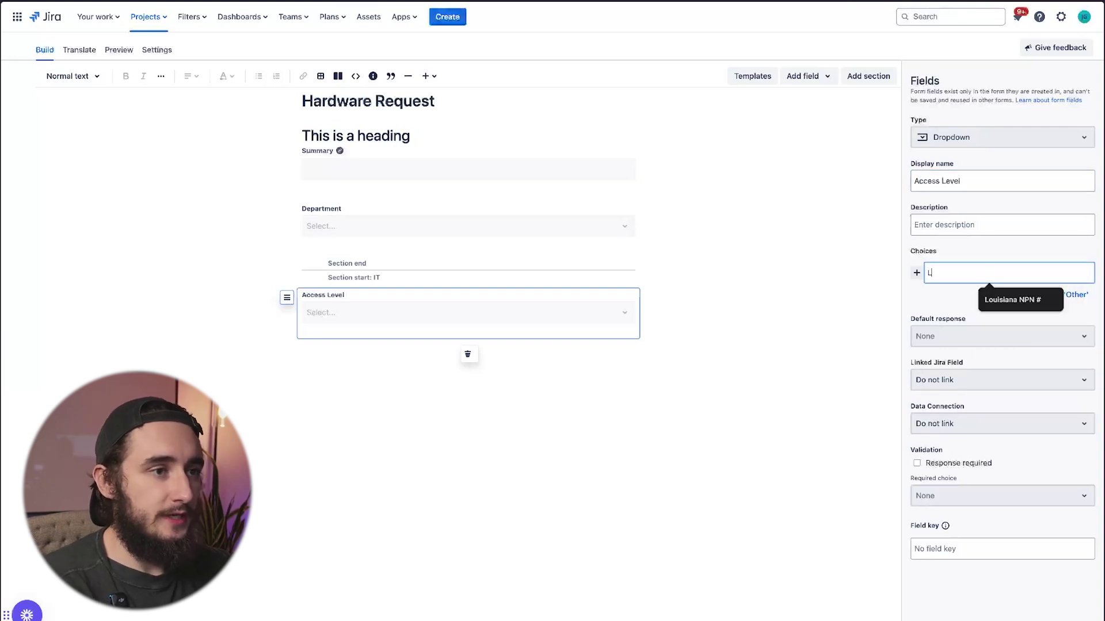
{"action": "key", "text": "Return"}
{"action": "type", "text": "Level "}
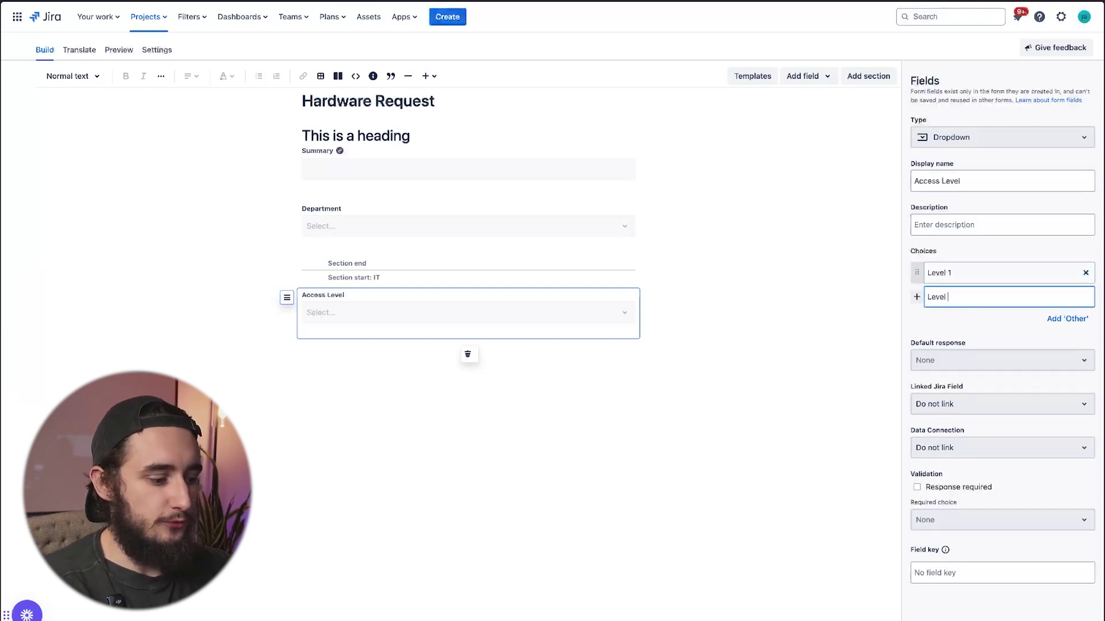
{"action": "type", "text": "2"}
{"action": "key", "text": "Return"}
{"action": "type", "text": "Level"}
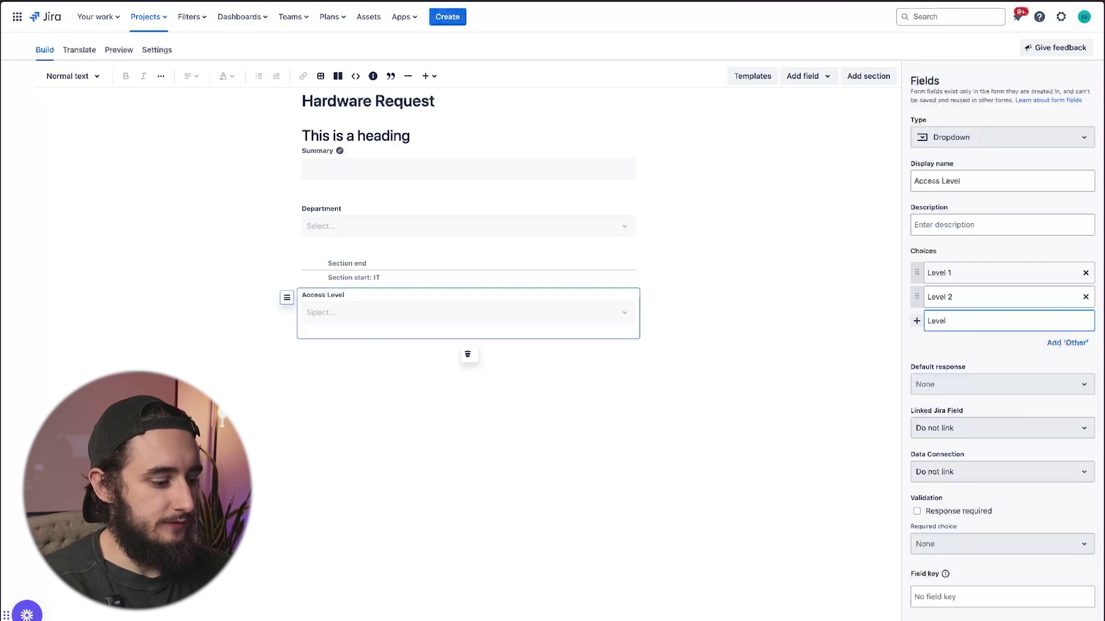
{"action": "type", "text": "3"}
{"action": "key", "text": "Return"}
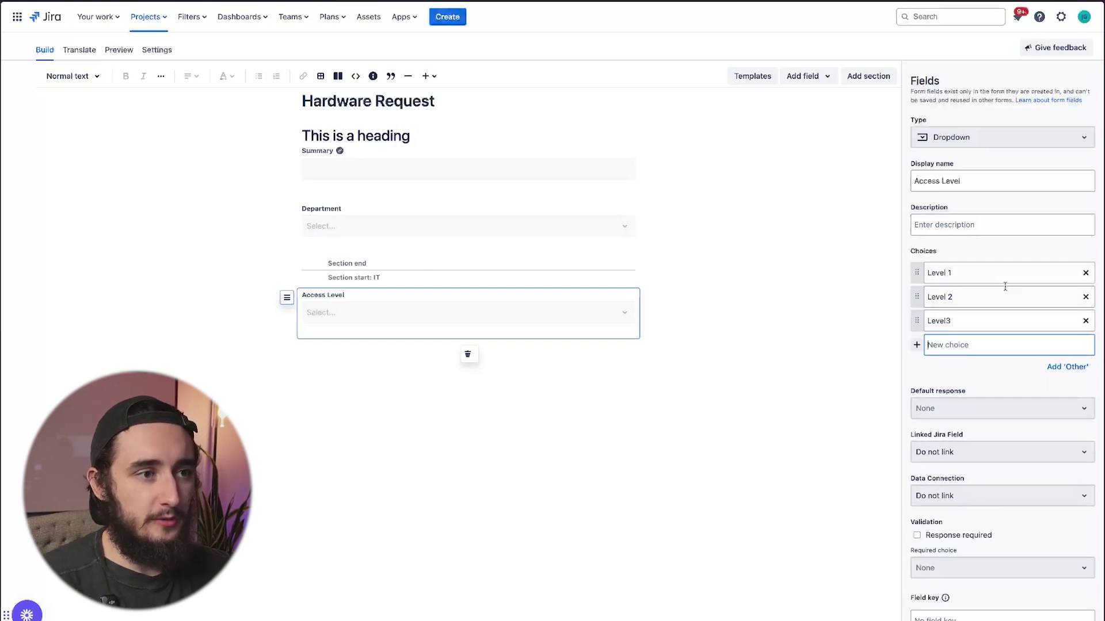
{"action": "left_click", "coordinate": [992, 316]}
{"action": "key", "text": "BackSpace"}
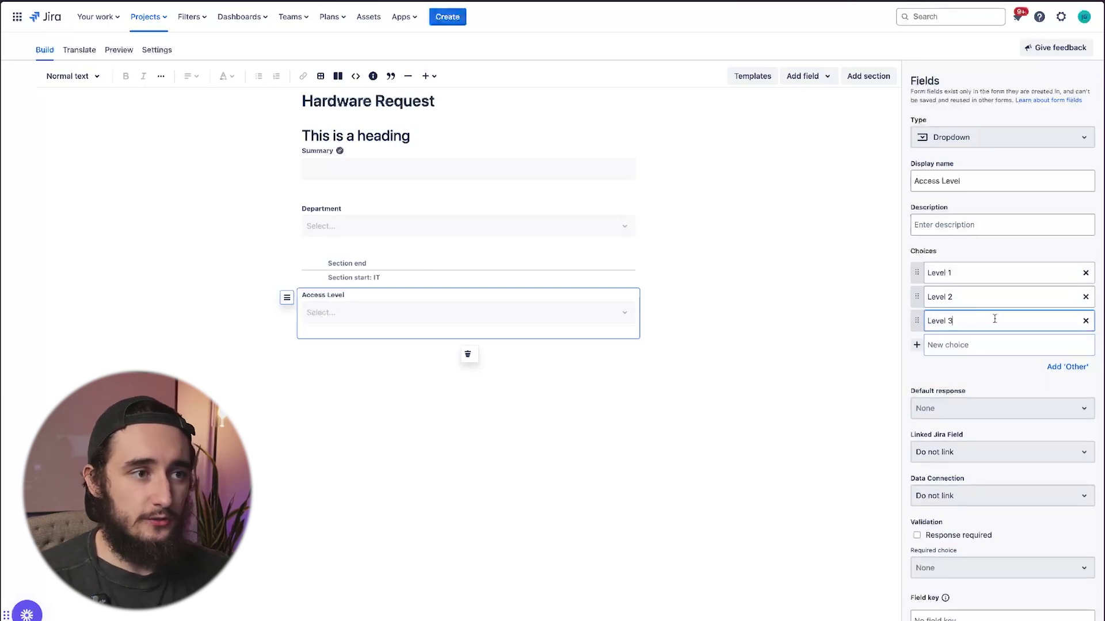
{"action": "left_click", "coordinate": [965, 372]}
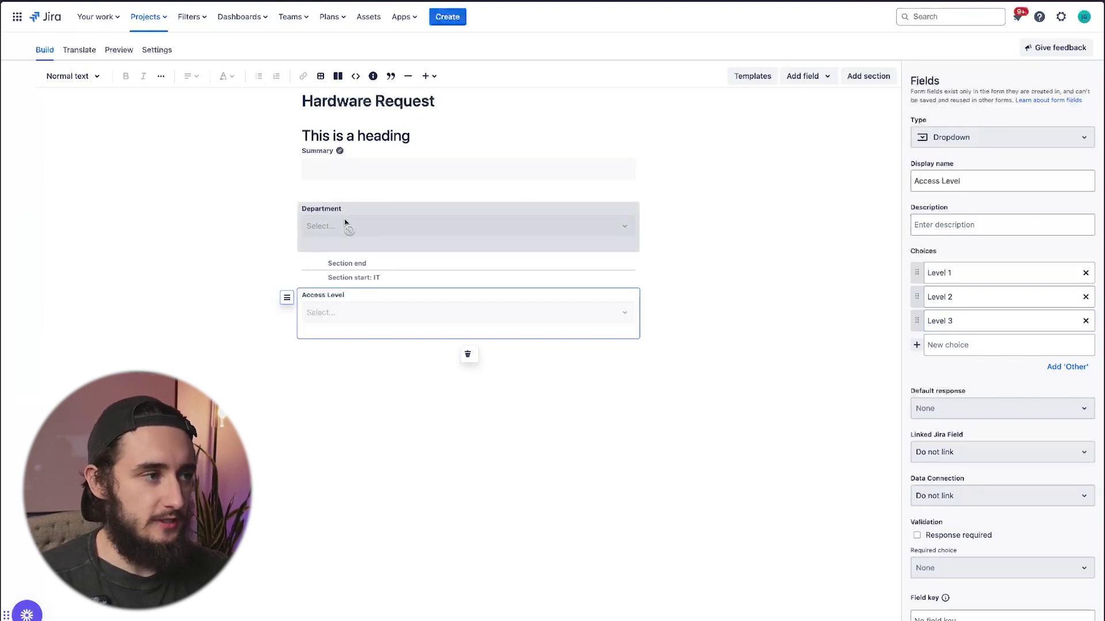
{"action": "left_click", "coordinate": [491, 348]}
{"action": "key", "text": "ctrl+Home"}
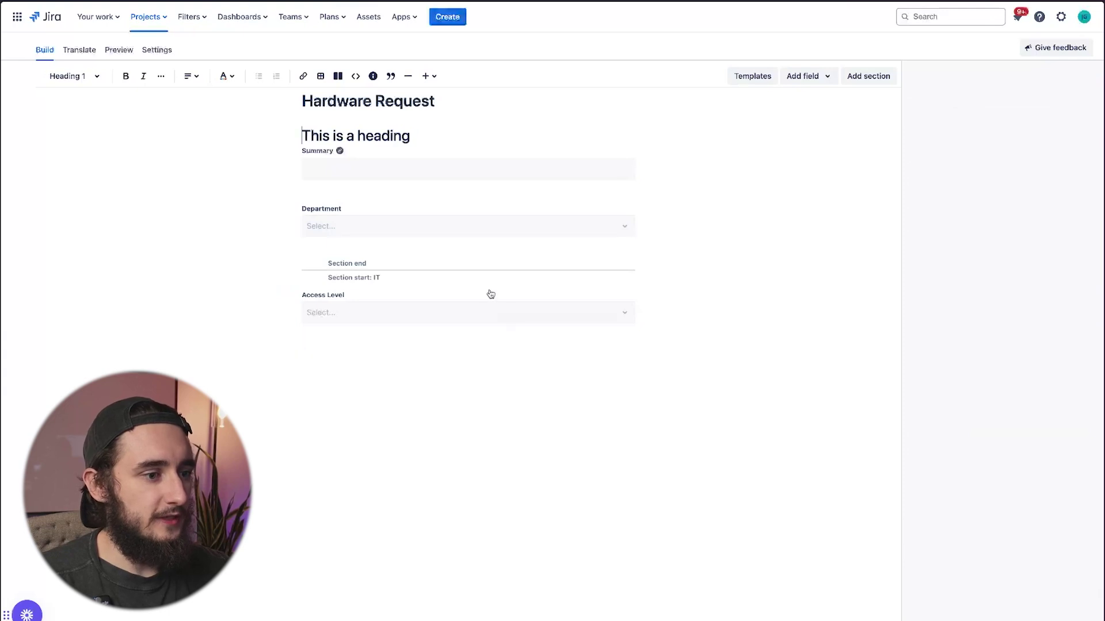
{"action": "left_click", "coordinate": [122, 53]}
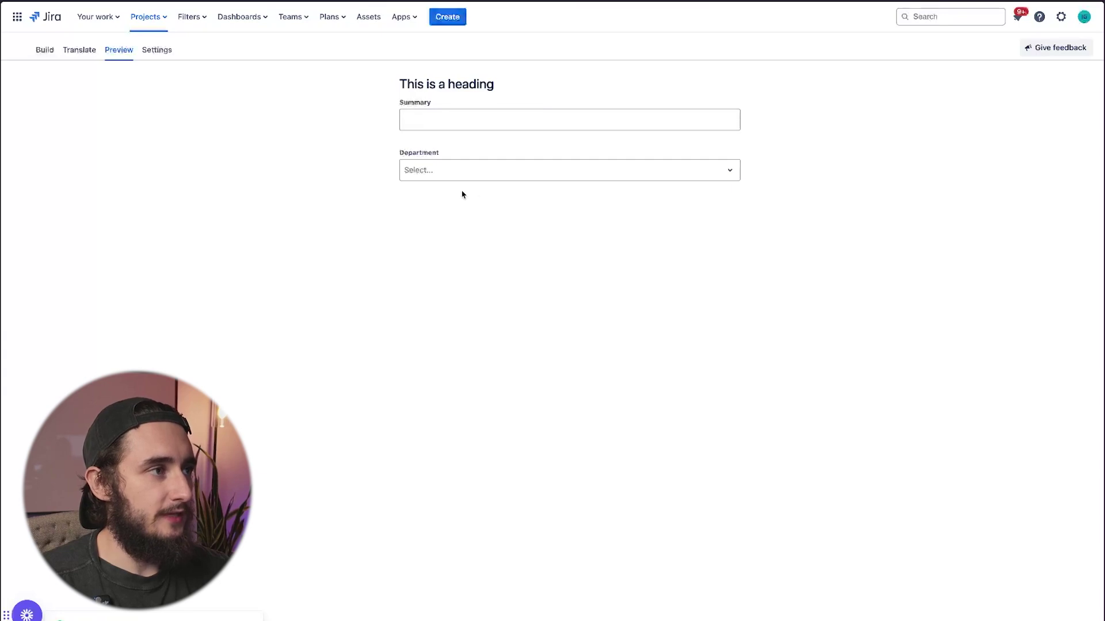
{"action": "left_click", "coordinate": [443, 180]}
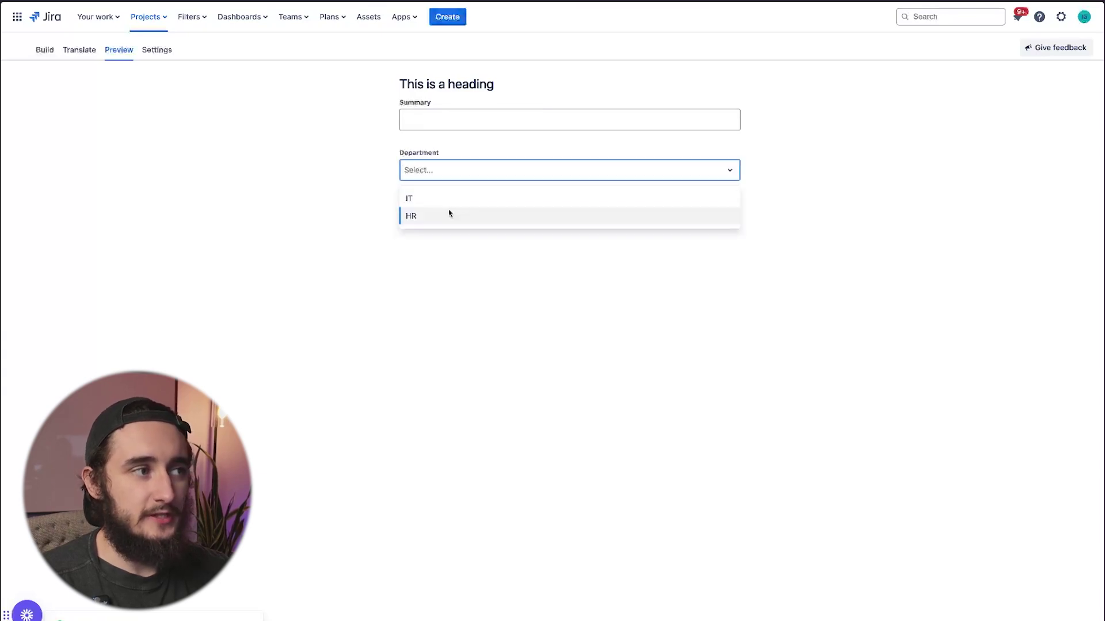
{"action": "left_click", "coordinate": [451, 212]}
{"action": "left_click", "coordinate": [441, 175]}
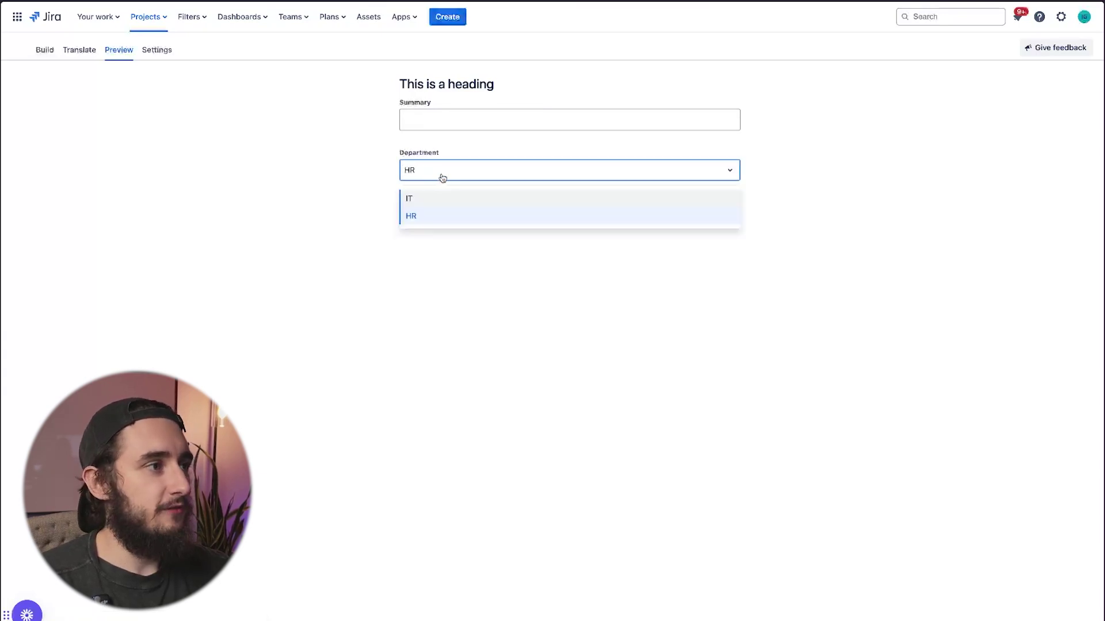
{"action": "left_click", "coordinate": [437, 196]}
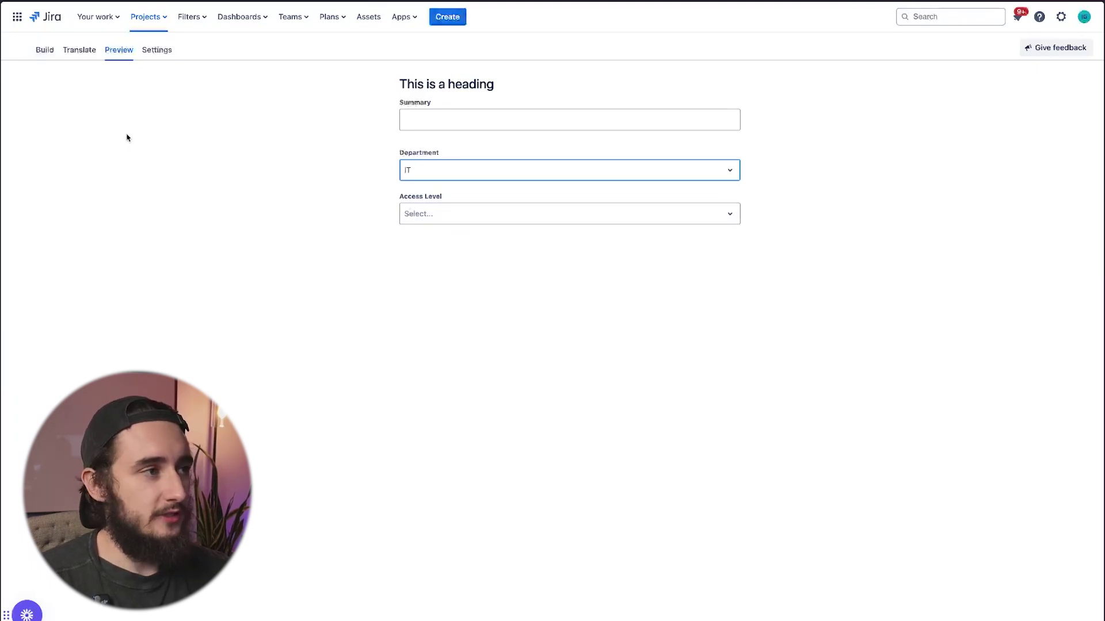
{"action": "left_click", "coordinate": [46, 52]}
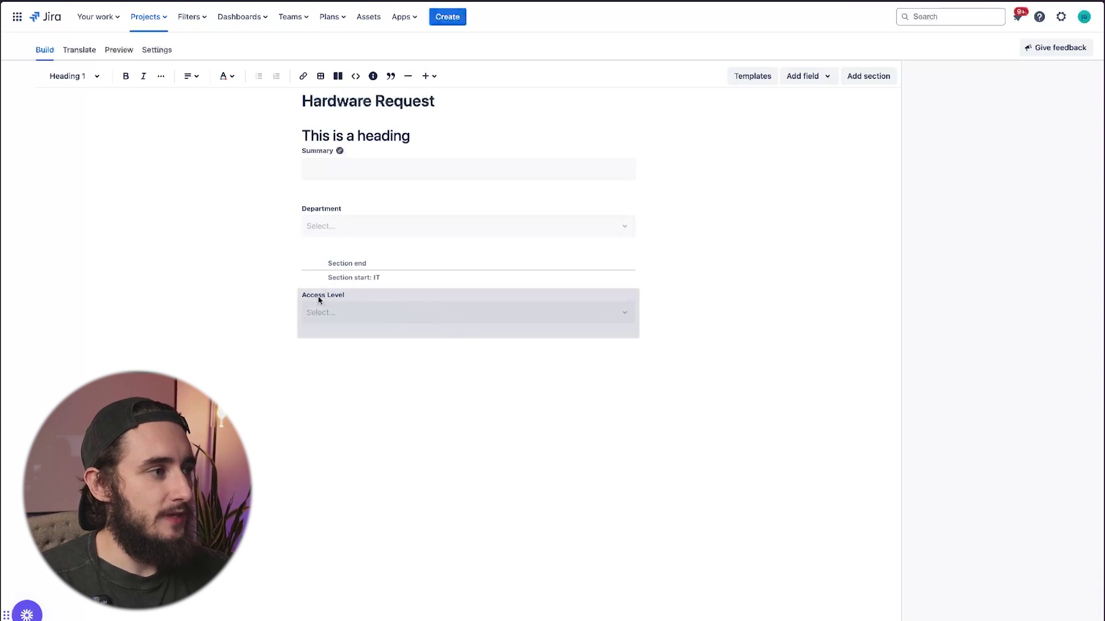
- Check the IT section and Access Level settings, then add an always-shown section named 'All'
{"action": "left_click", "coordinate": [396, 275]}
{"action": "left_click", "coordinate": [366, 310]}
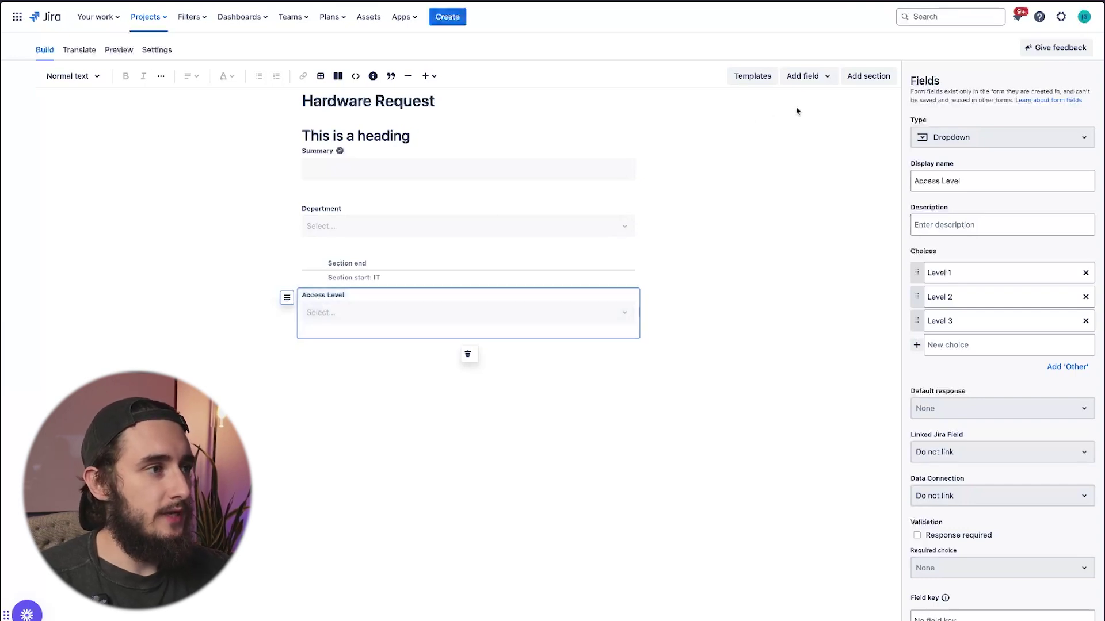
{"action": "left_click", "coordinate": [869, 76]}
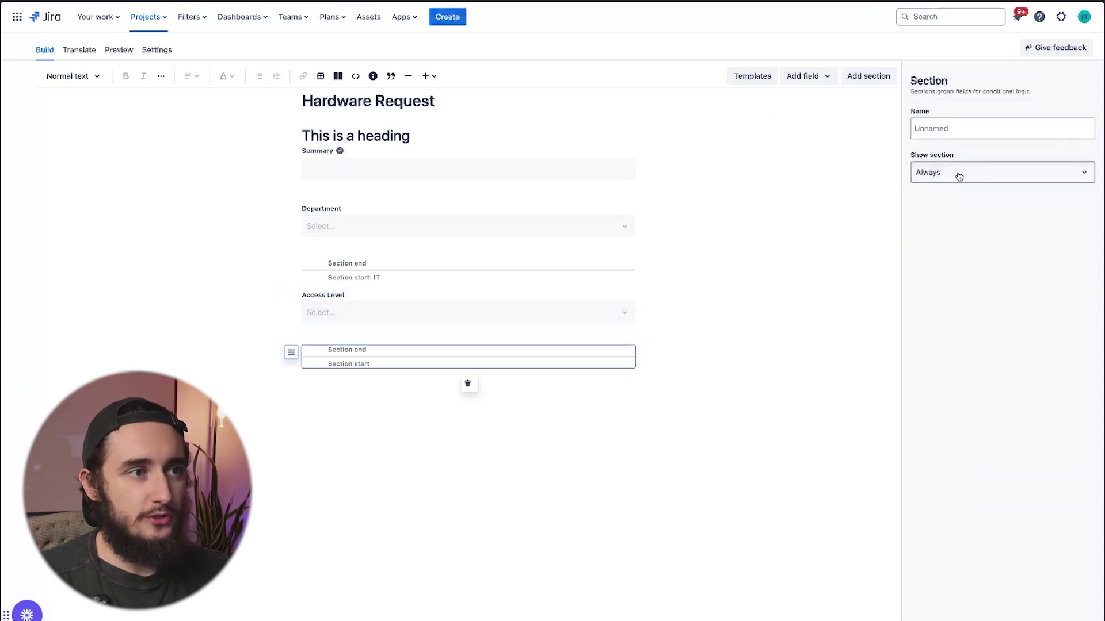
{"action": "left_click", "coordinate": [989, 130]}
{"action": "type", "text": "All"}
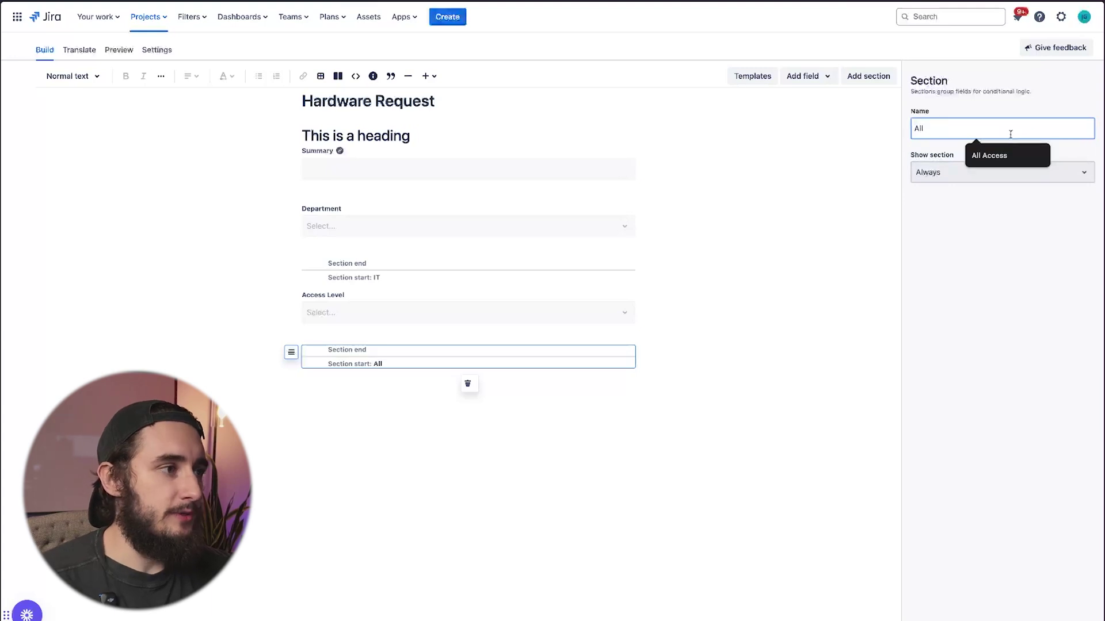
{"action": "left_click", "coordinate": [820, 347]}
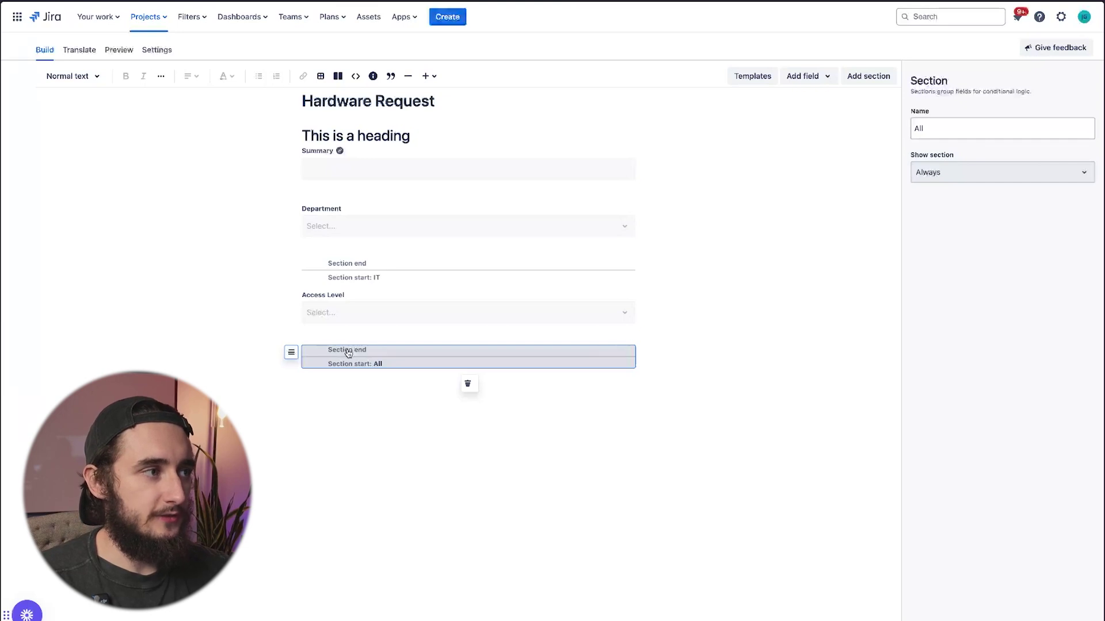
- Add a long text field to the All section named 'Employee Name', correcting the typo
{"action": "left_click", "coordinate": [821, 83]}
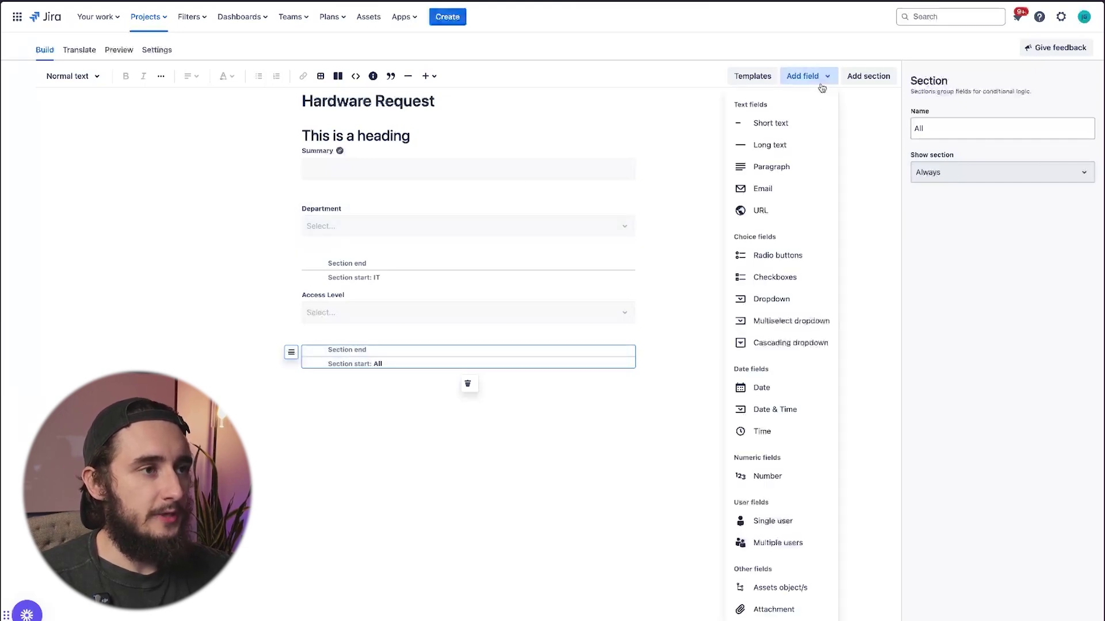
{"action": "left_click", "coordinate": [787, 144]}
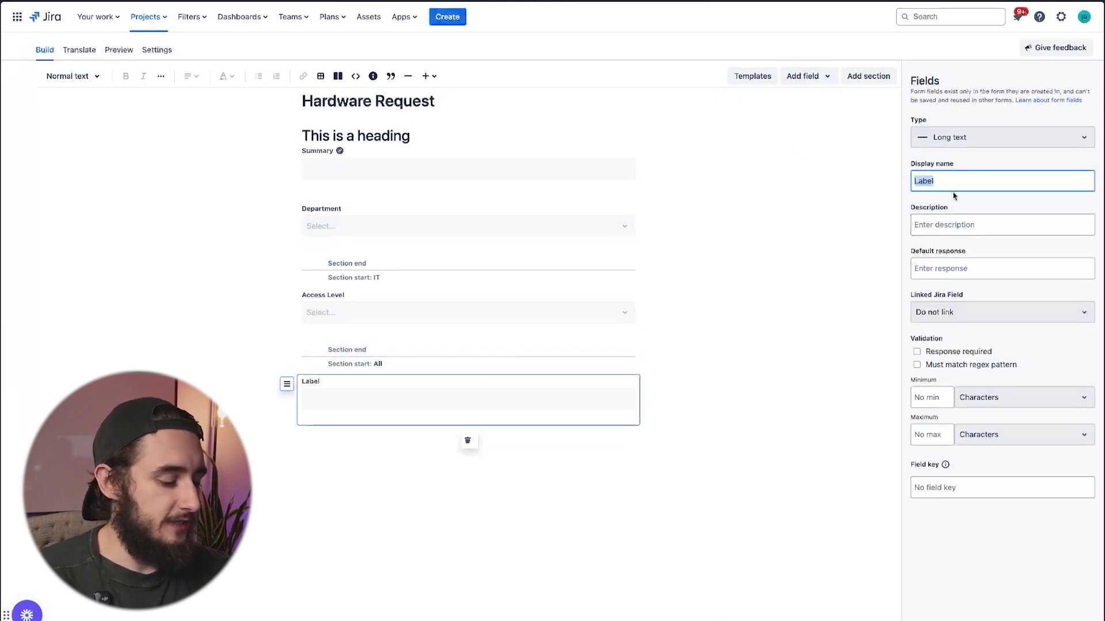
{"action": "type", "text": "Emp"}
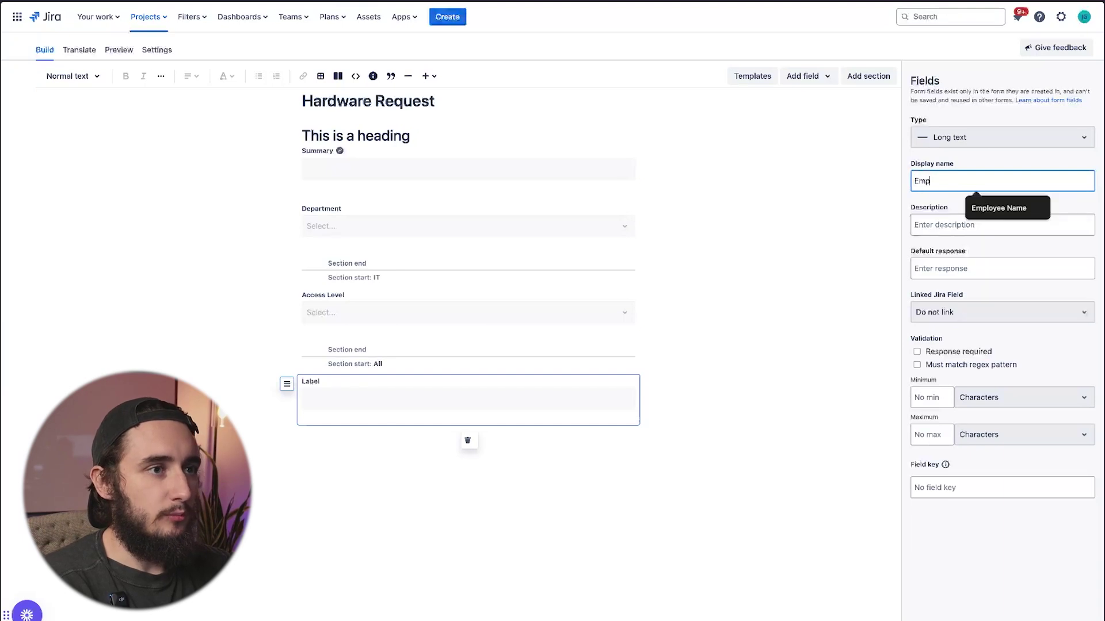
{"action": "type", "text": "loye Name"}
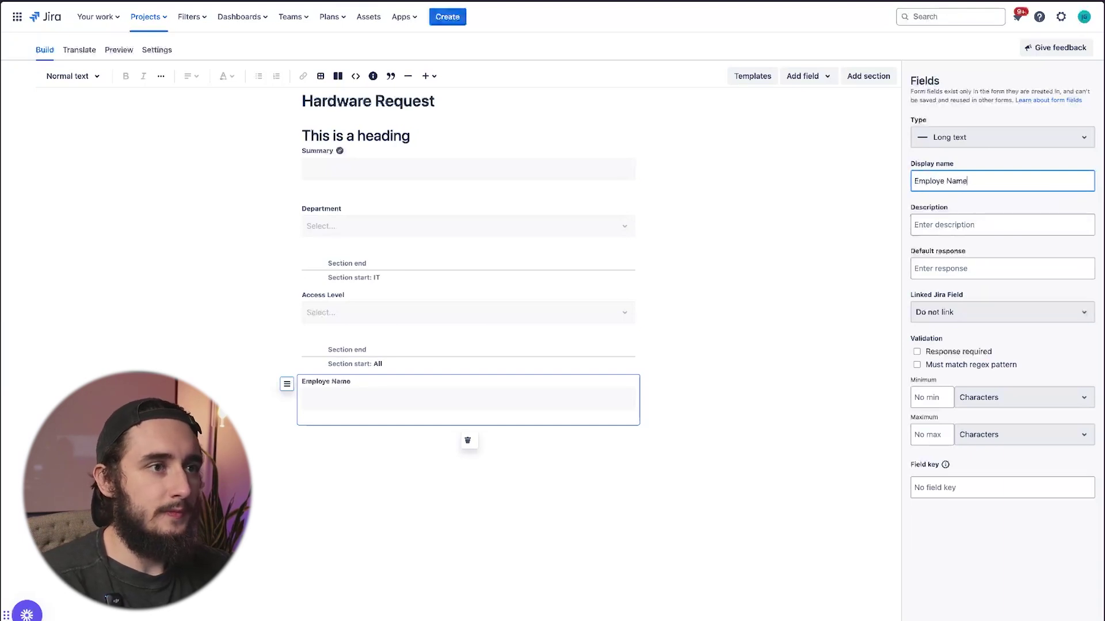
{"action": "left_click", "coordinate": [948, 181]}
{"action": "type", "text": "e"}
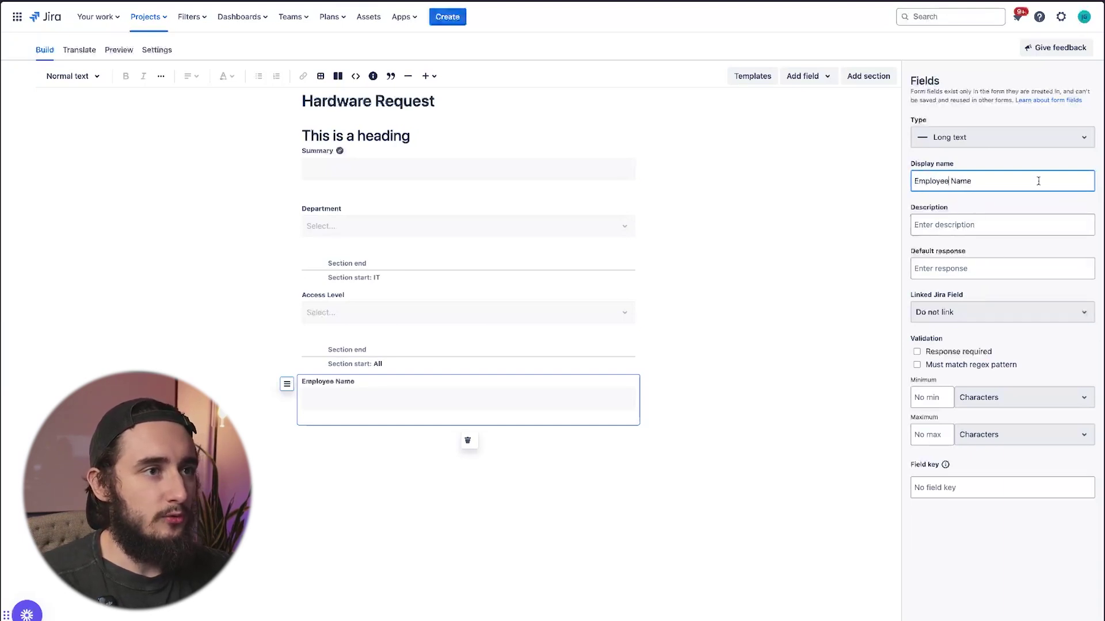
{"action": "left_click", "coordinate": [662, 437]}
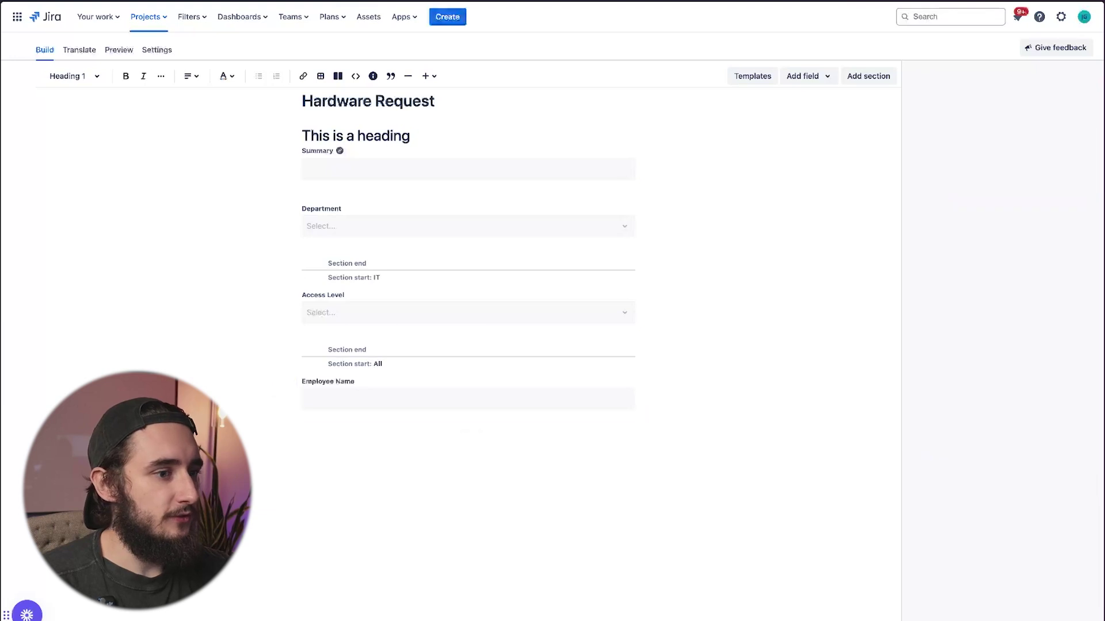
{"action": "left_click", "coordinate": [127, 55]}
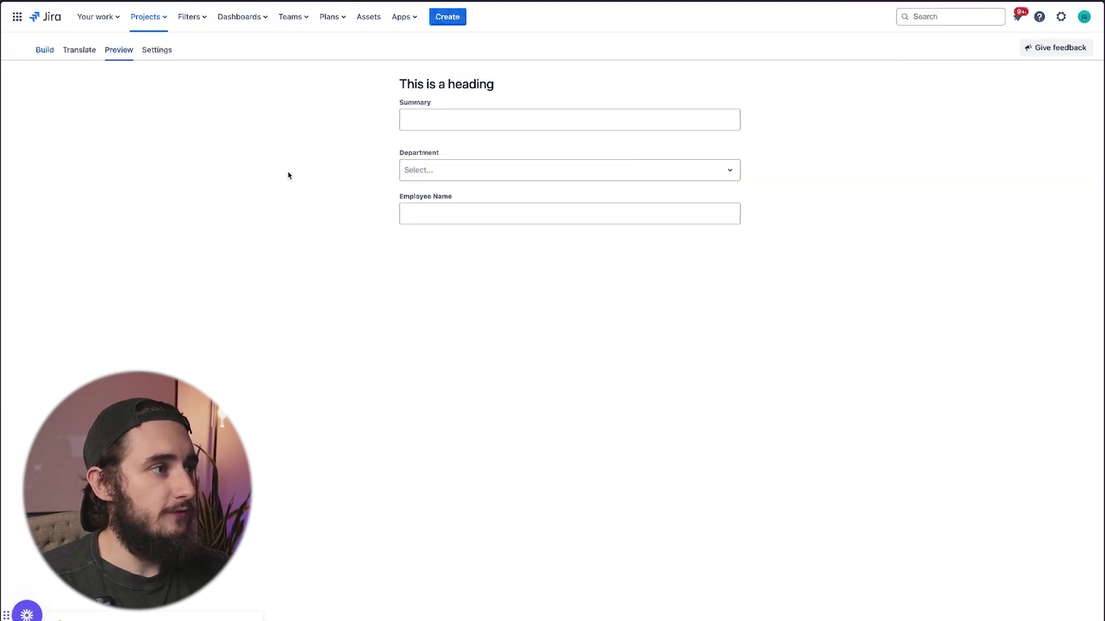
{"action": "left_click", "coordinate": [423, 209]}
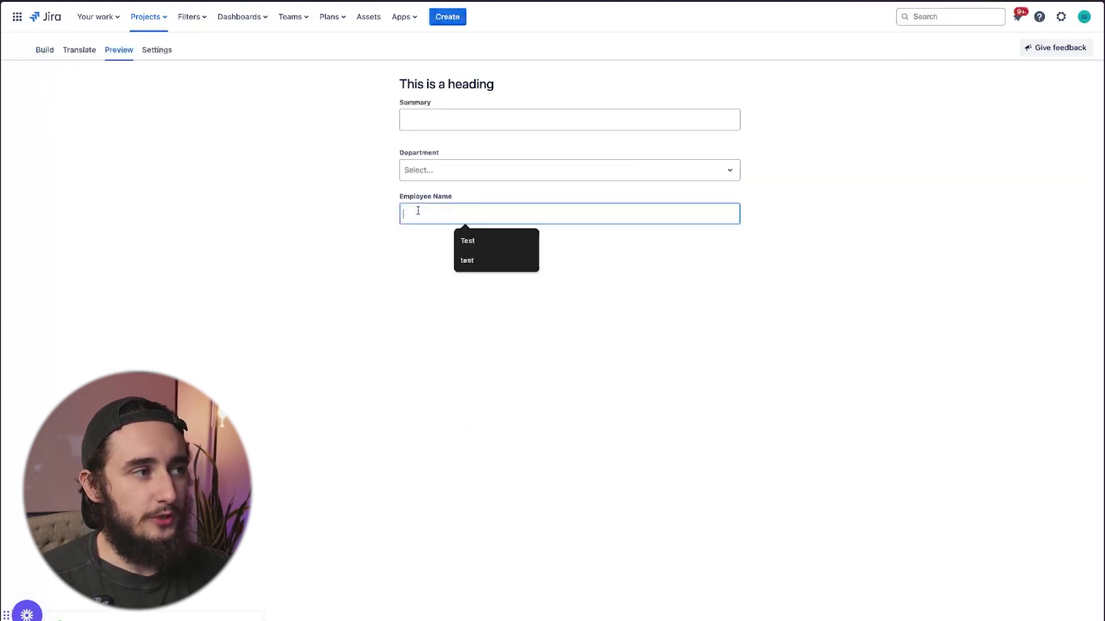
{"action": "left_click", "coordinate": [356, 213]}
{"action": "left_click", "coordinate": [497, 179]}
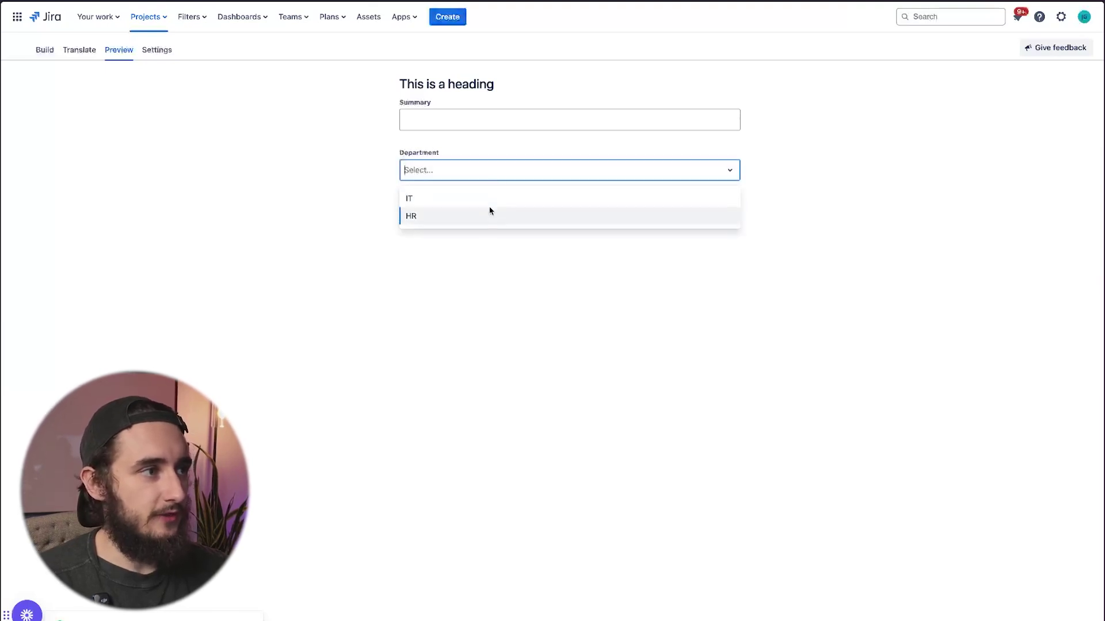
{"action": "left_click", "coordinate": [488, 210]}
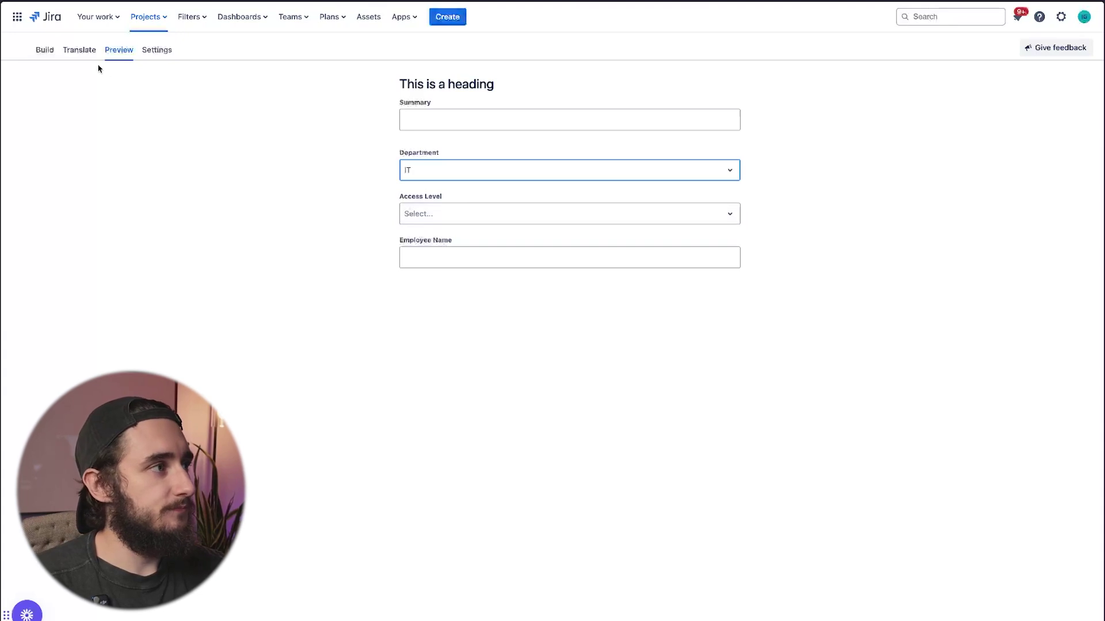
{"action": "left_click", "coordinate": [44, 50]}
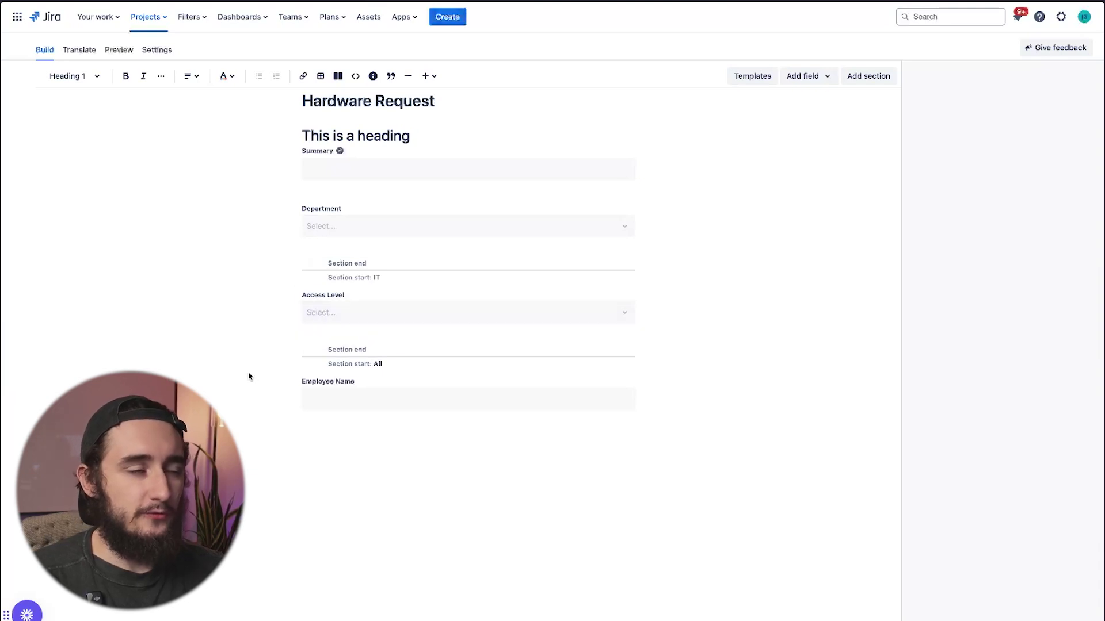
{"action": "left_click", "coordinate": [121, 51]}
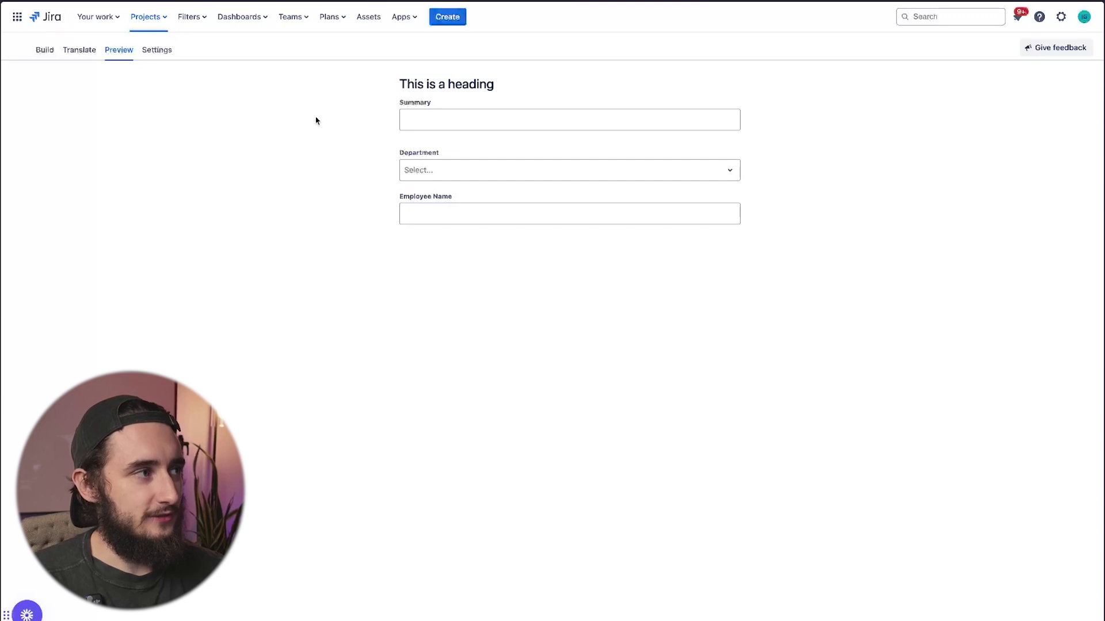
{"action": "left_click", "coordinate": [45, 52]}
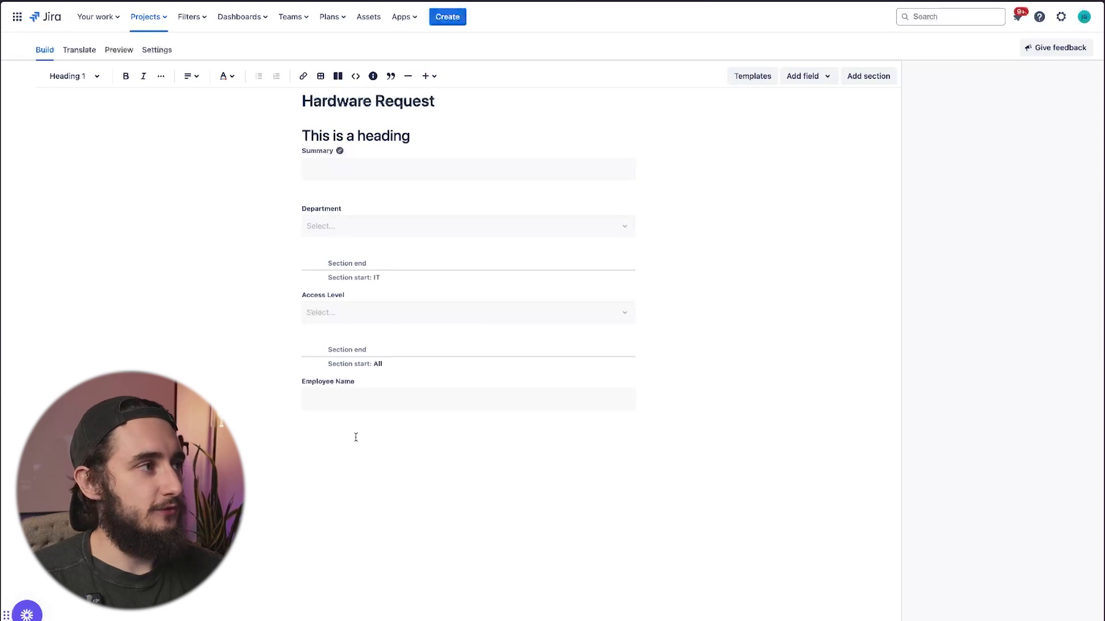
- In the form's settings, enable attaching to request types and select 'Report broken hardware'
{"action": "left_click", "coordinate": [163, 55]}
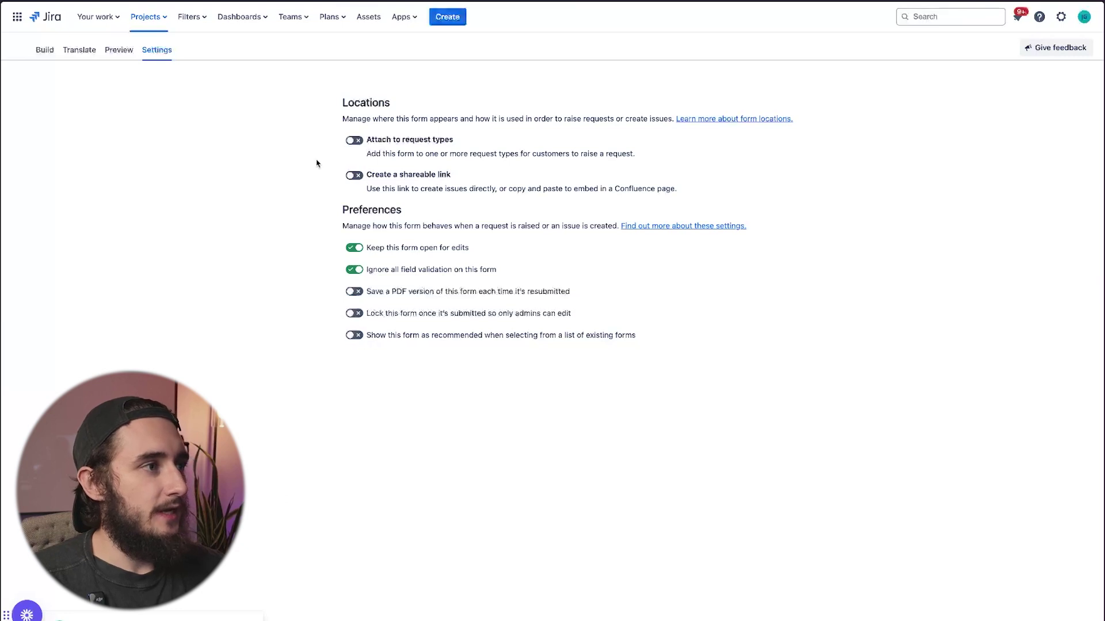
{"action": "left_click", "coordinate": [352, 139]}
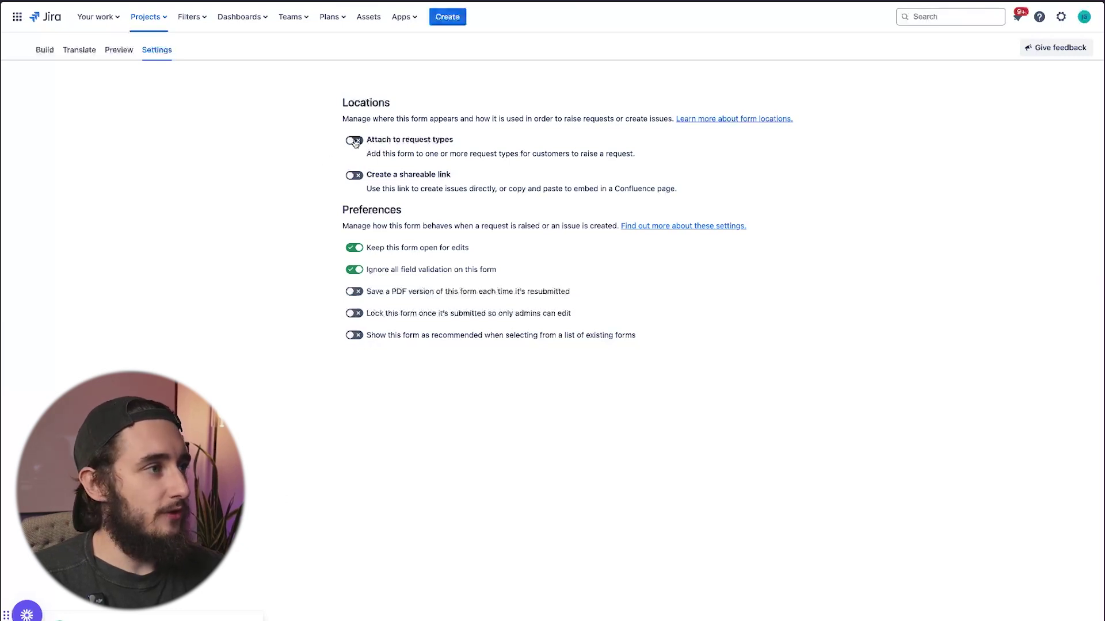
{"action": "left_click", "coordinate": [429, 173]}
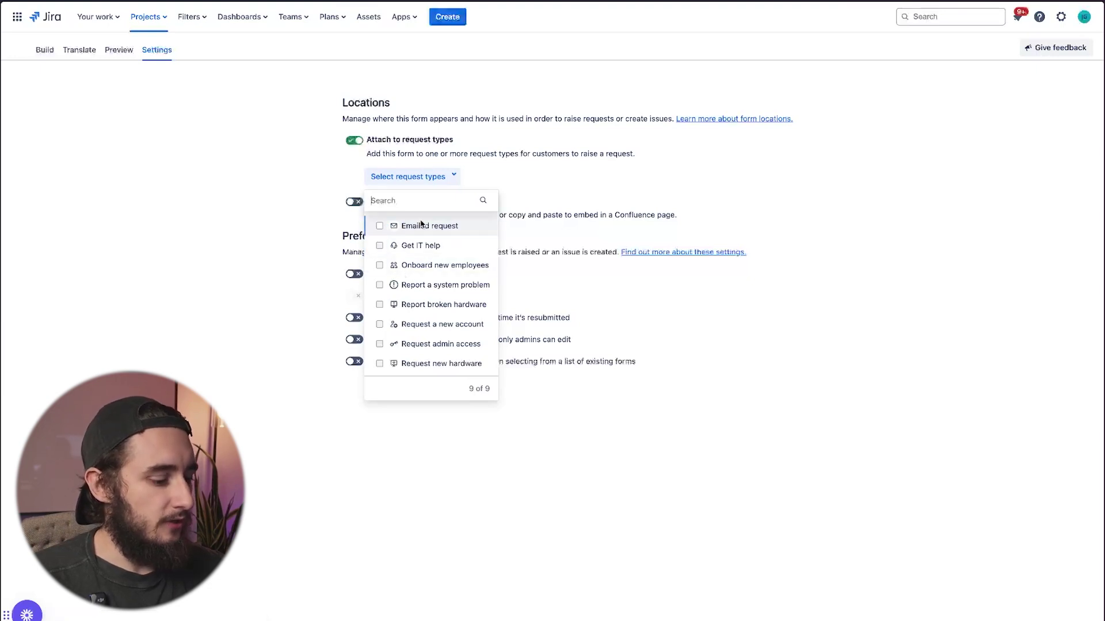
{"action": "type", "text": "har"}
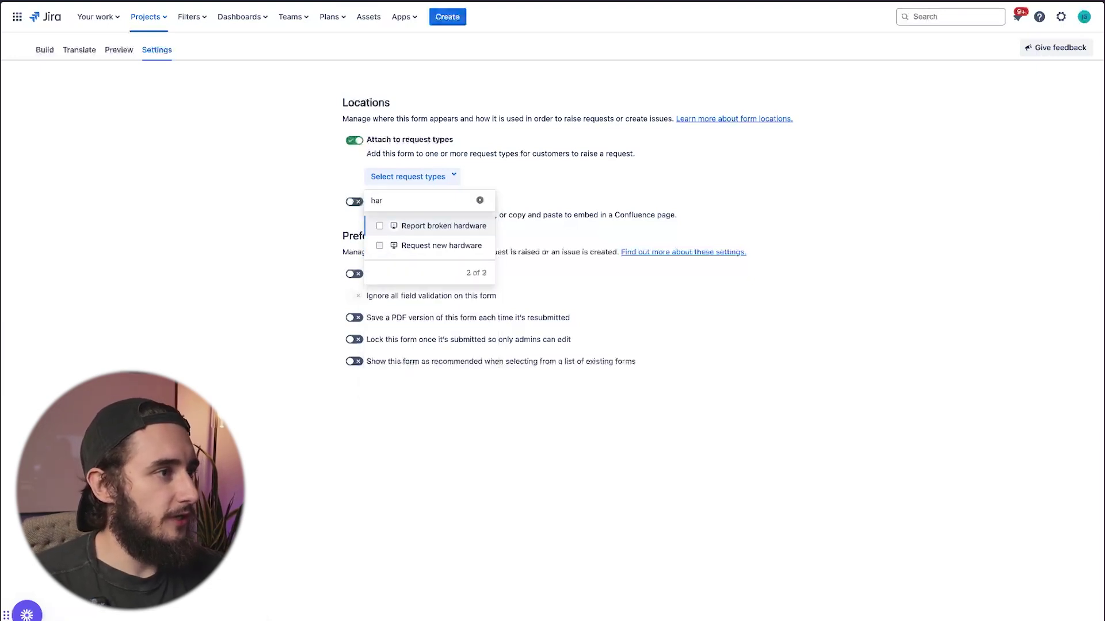
{"action": "left_click", "coordinate": [454, 227]}
{"action": "left_click", "coordinate": [265, 237]}
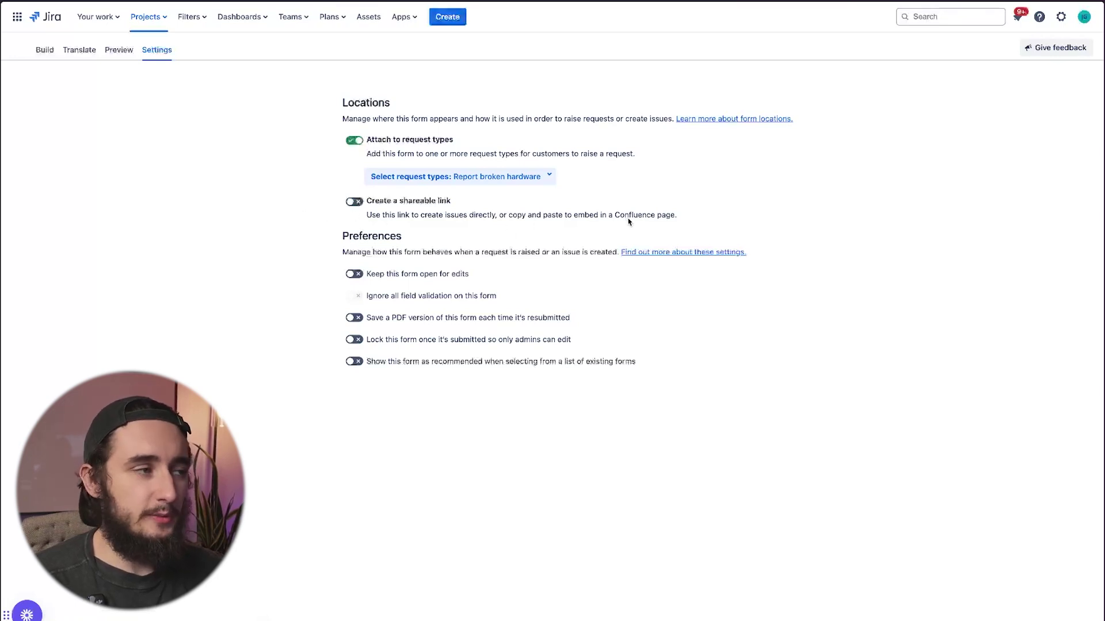
- Enable a shareable link for the form that raises 'Report broken hardware' requests
{"action": "left_click", "coordinate": [355, 201]}
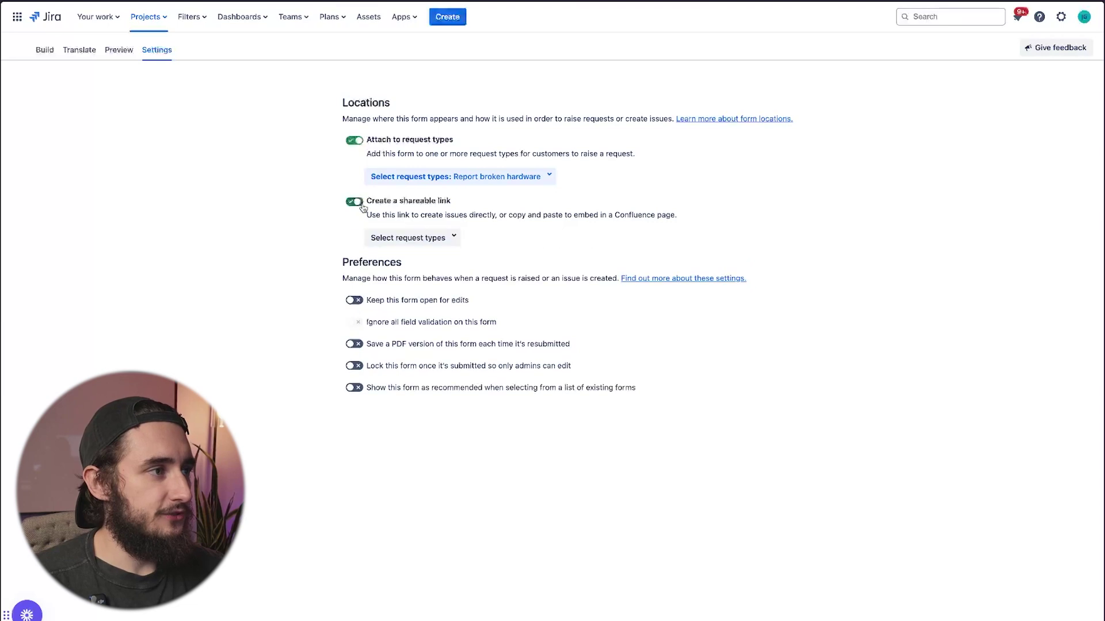
{"action": "left_click", "coordinate": [439, 248]}
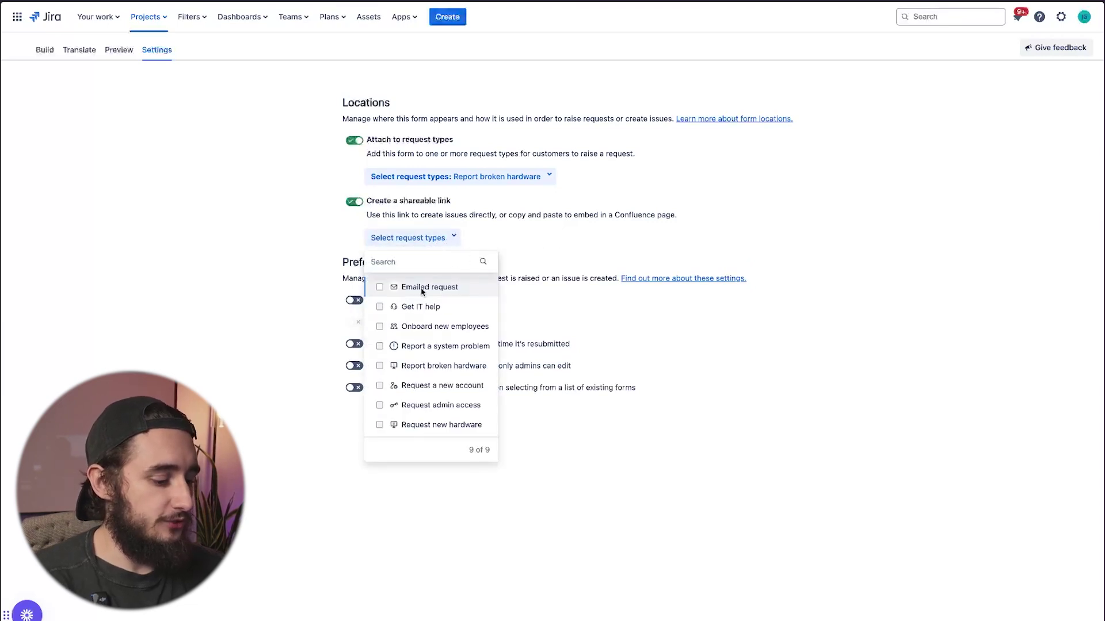
{"action": "type", "text": "har"}
{"action": "left_click", "coordinate": [456, 285]}
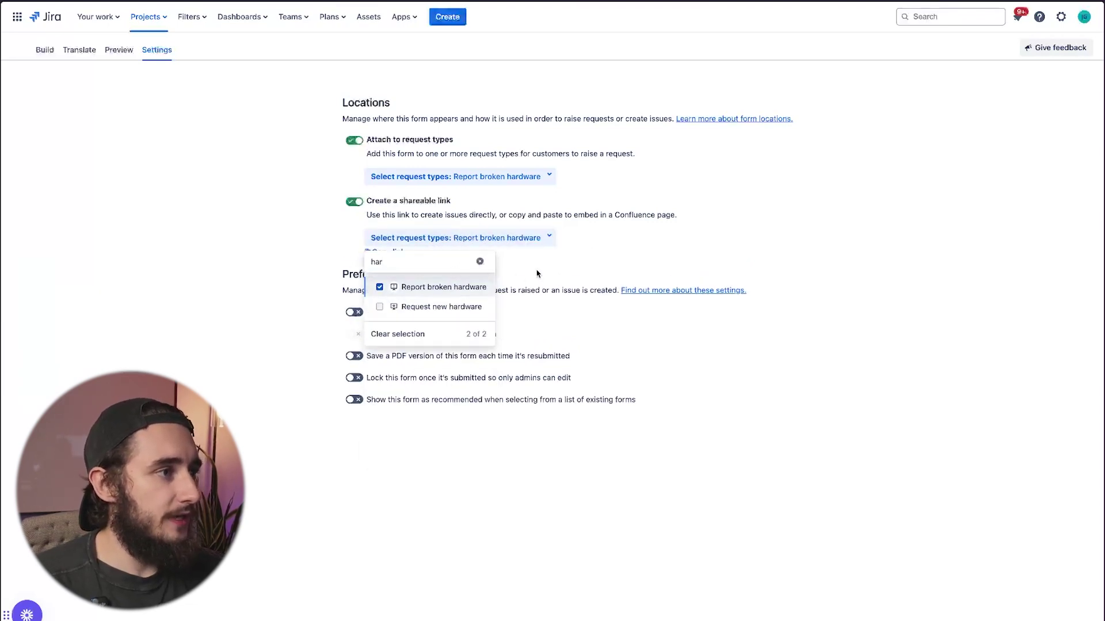
{"action": "left_click", "coordinate": [537, 272]}
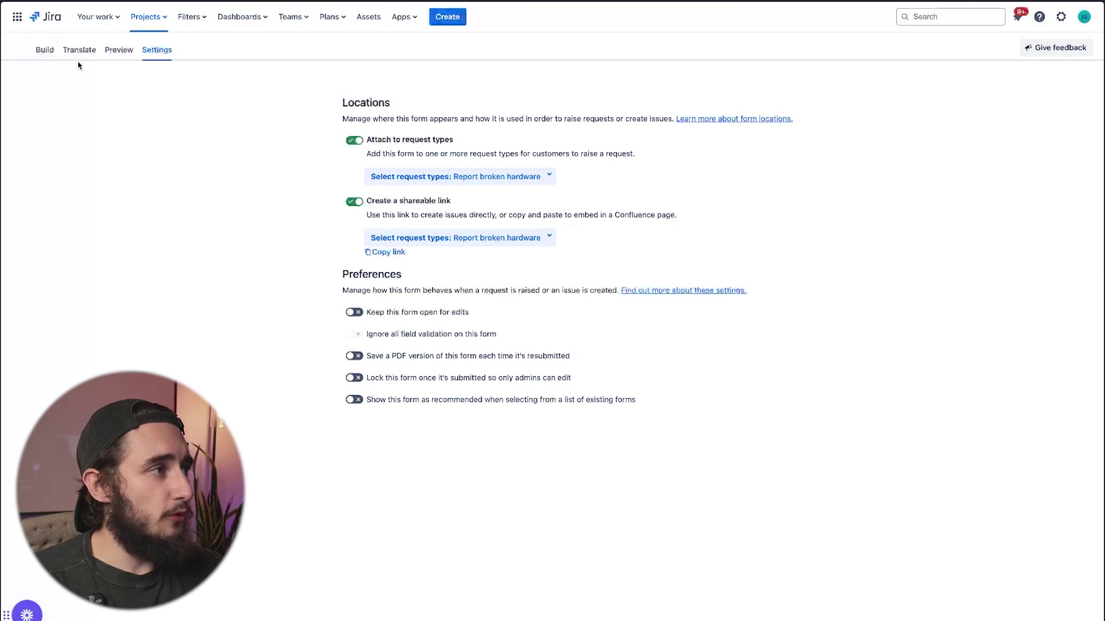
- Back in Build, review the Summary and Employee Name fields, then select the Department field
{"action": "left_click", "coordinate": [45, 50]}
{"action": "left_click", "coordinate": [415, 214]}
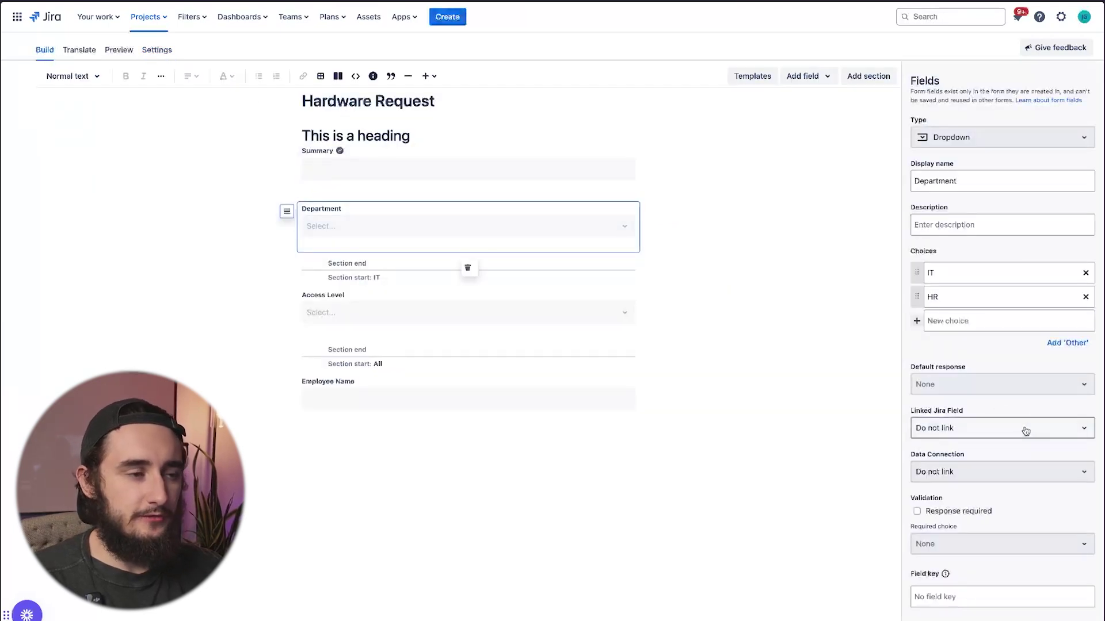
{"action": "left_click", "coordinate": [498, 178]}
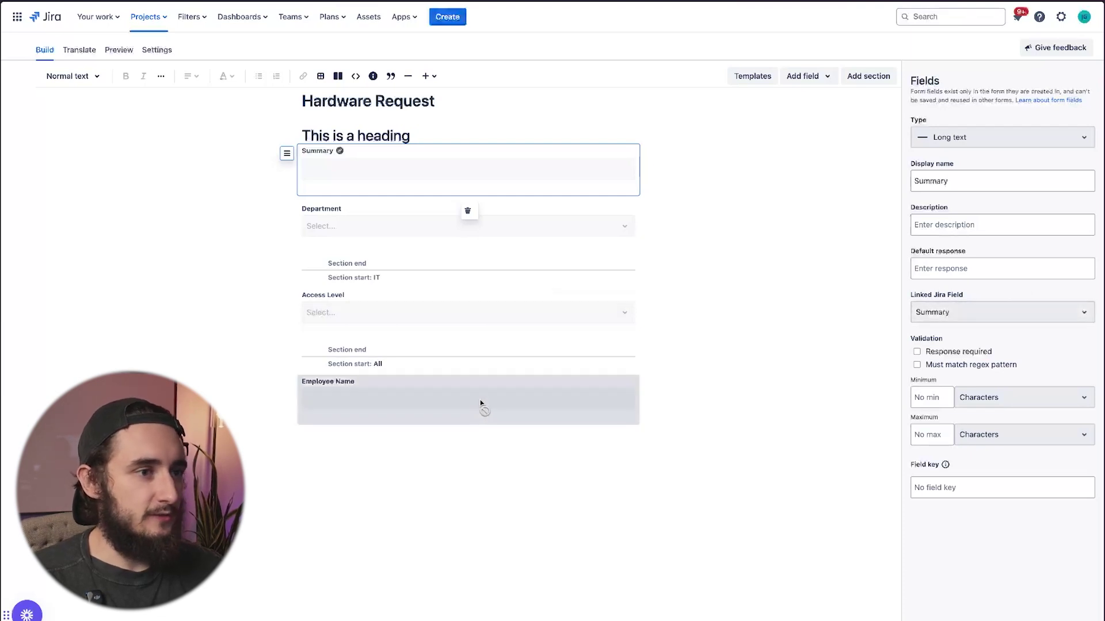
{"action": "left_click", "coordinate": [337, 391]}
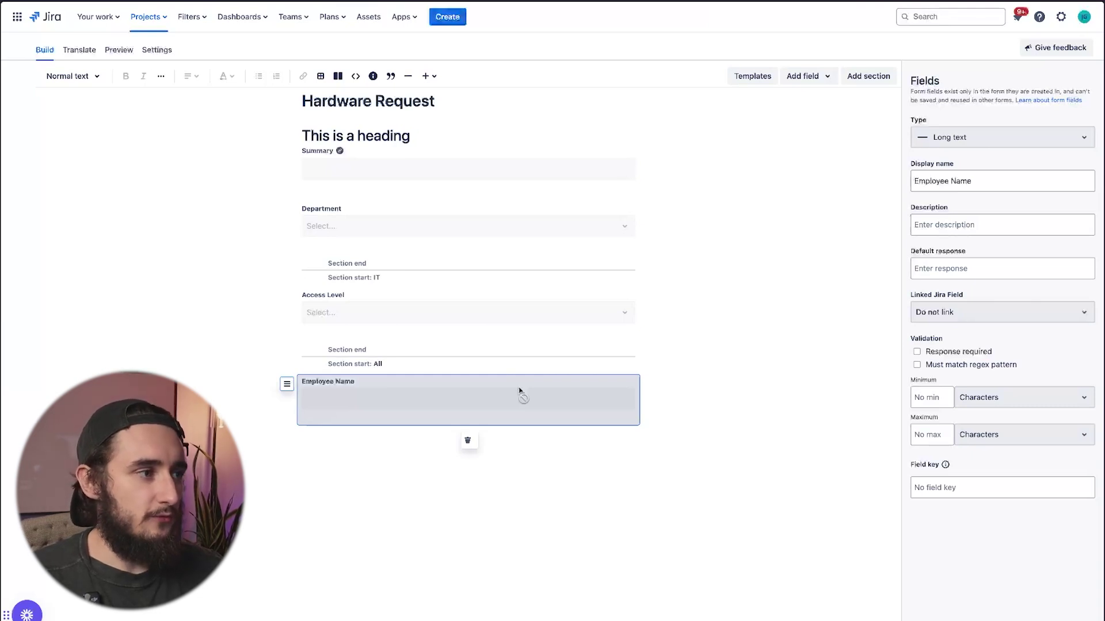
{"action": "left_click", "coordinate": [683, 361]}
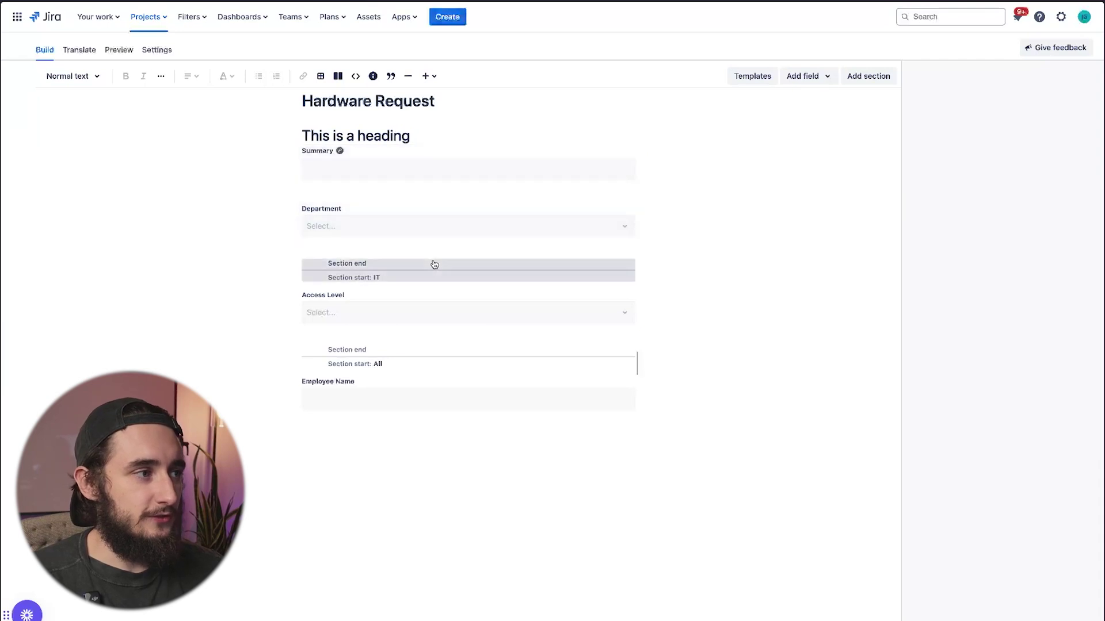
{"action": "left_click", "coordinate": [457, 217]}
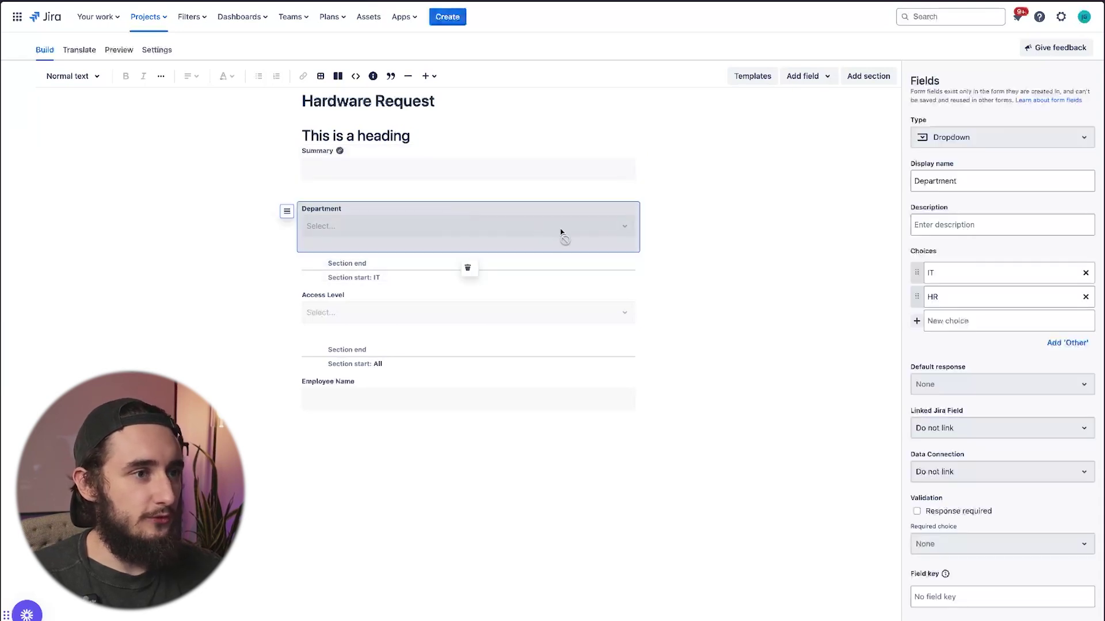
- Link the Department field to Jira's Due date and confirm changing its type to Date
{"action": "left_click", "coordinate": [996, 436]}
{"action": "scroll", "coordinate": [991, 518], "scroll_direction": "down", "scroll_amount": 1}
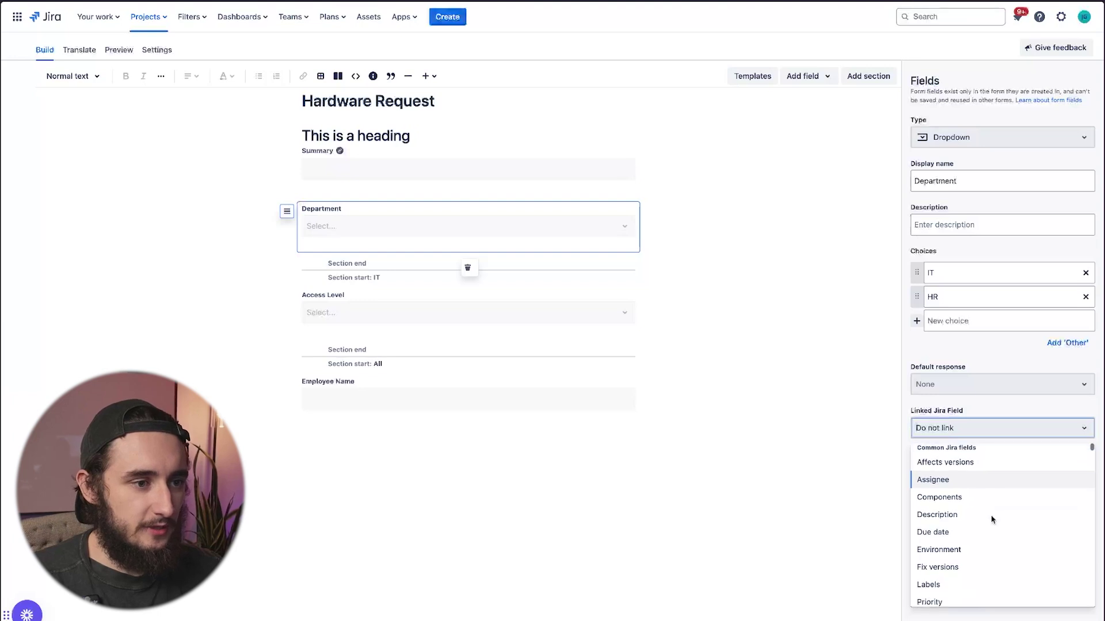
{"action": "scroll", "coordinate": [992, 520], "scroll_direction": "down", "scroll_amount": 3}
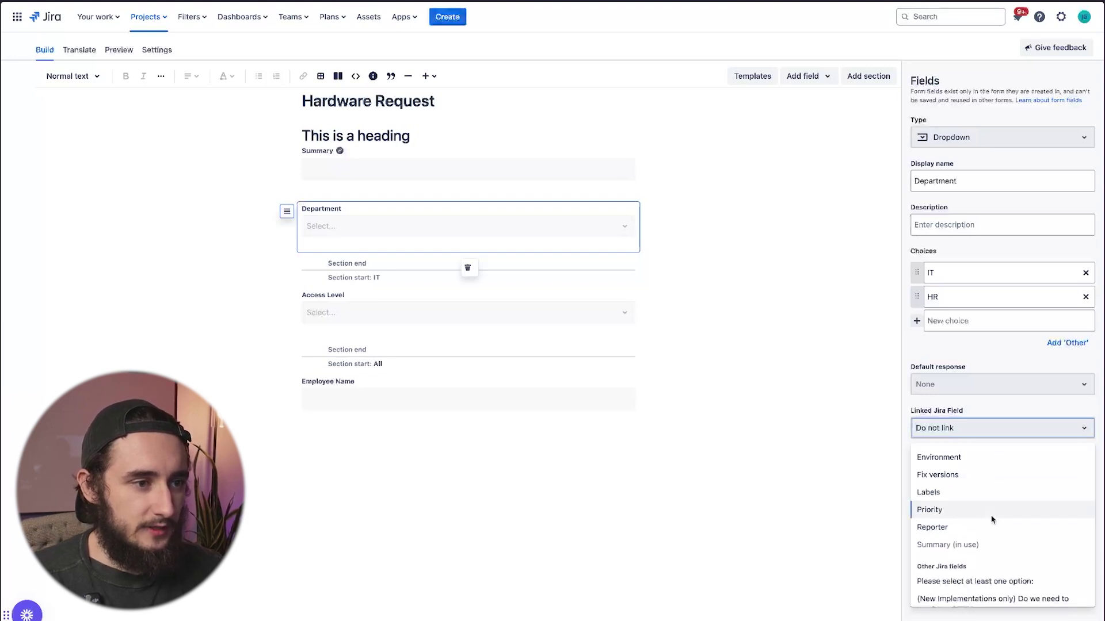
{"action": "scroll", "coordinate": [950, 511], "scroll_direction": "up", "scroll_amount": 2}
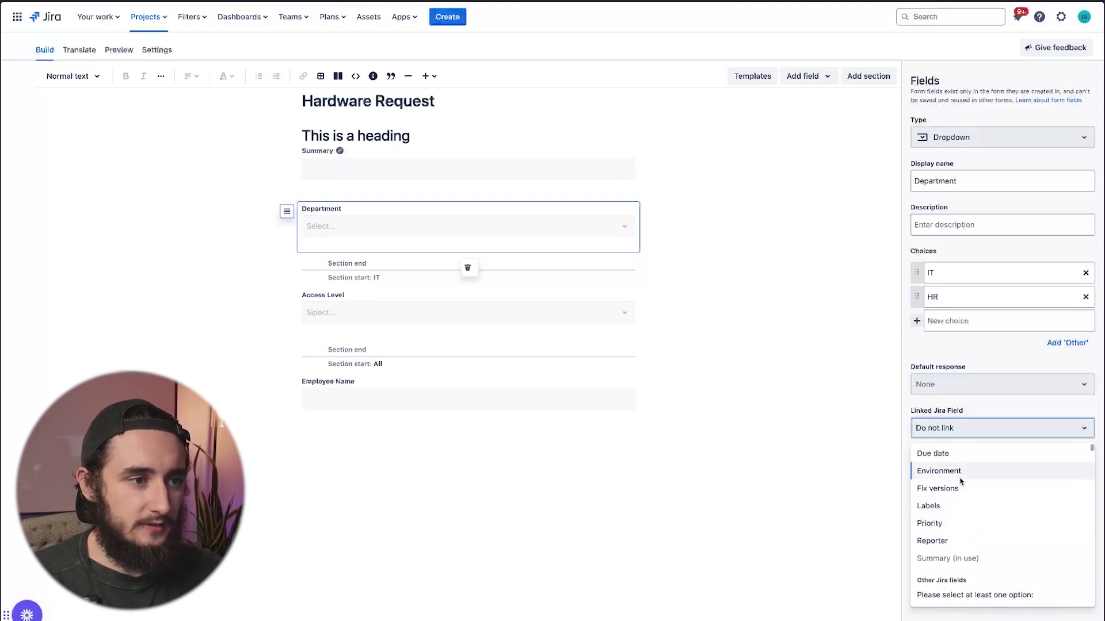
{"action": "scroll", "coordinate": [963, 467], "scroll_direction": "up", "scroll_amount": 1}
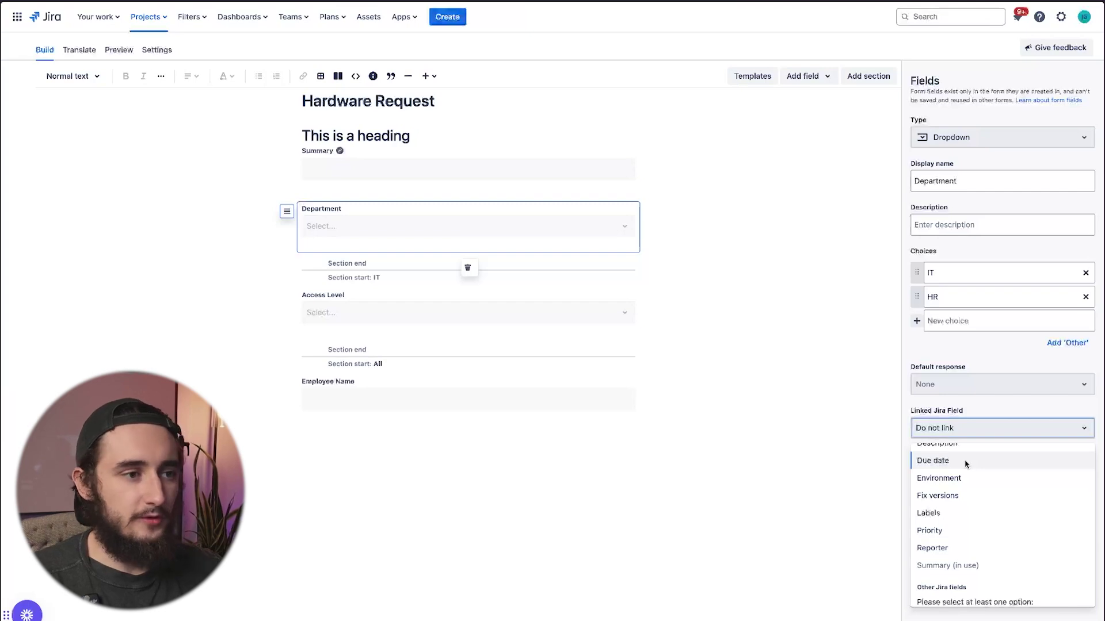
{"action": "left_click", "coordinate": [965, 464]}
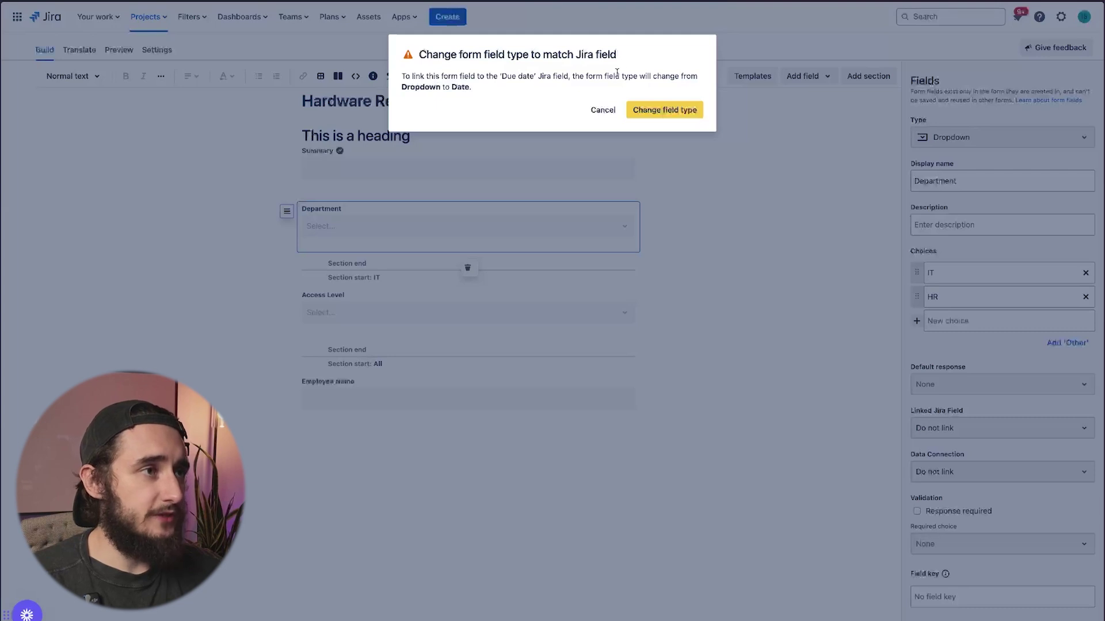
{"action": "left_click", "coordinate": [688, 116]}
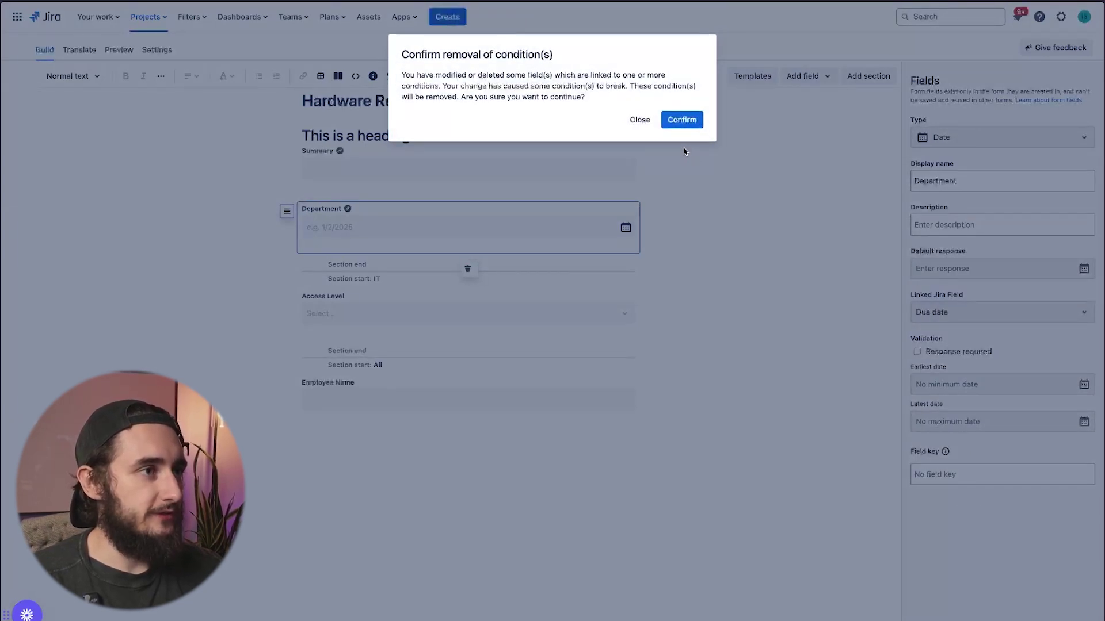
{"action": "left_click", "coordinate": [681, 121]}
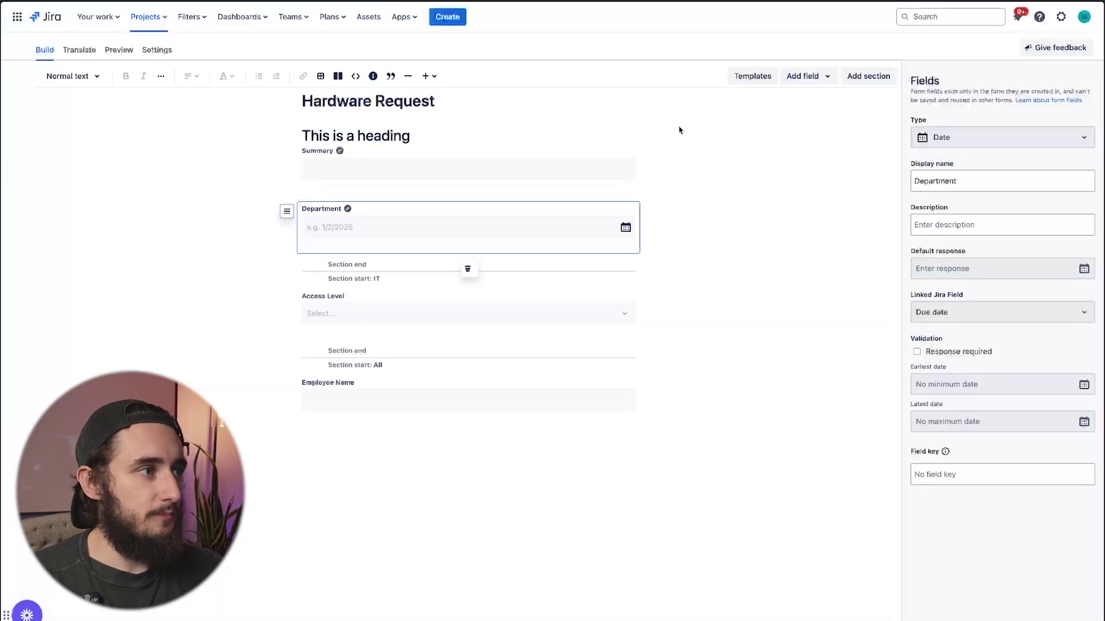